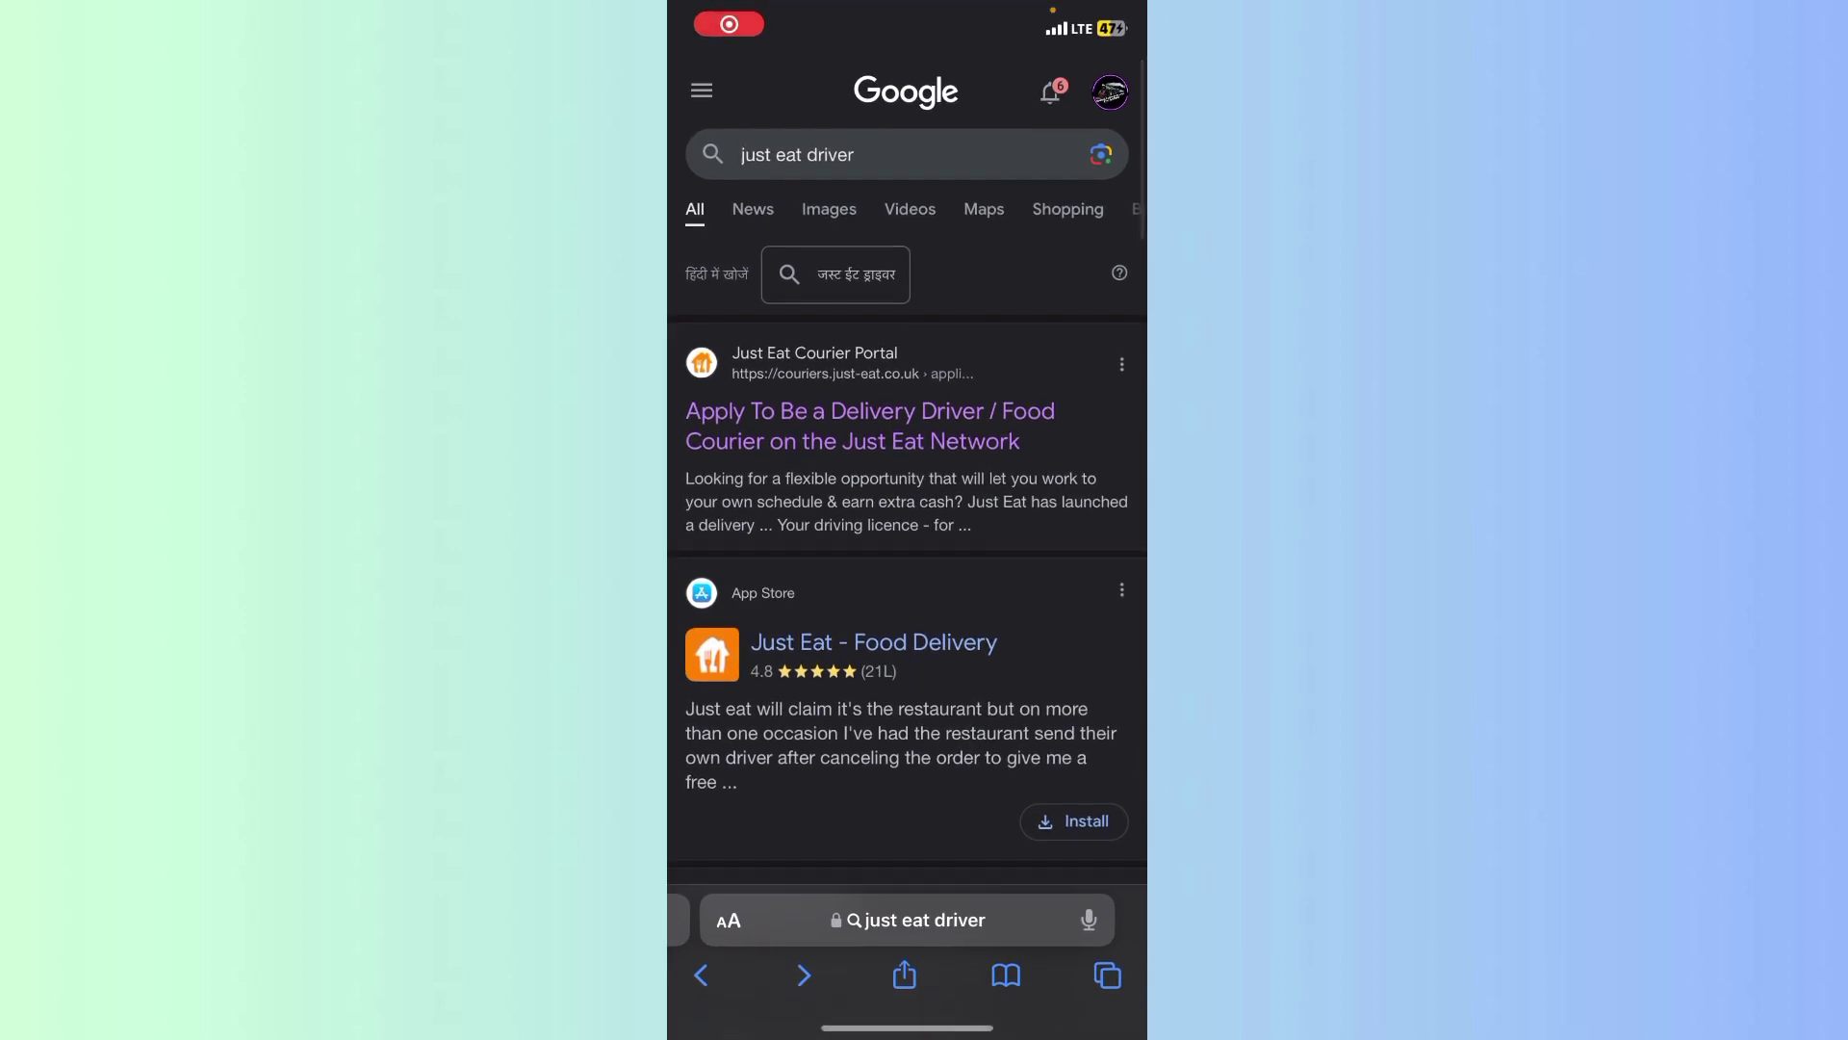
# Open the 'Apply To Be a Delivery Driver' Just Eat Courier Portal result and view its requirements.
pyautogui.click(908, 921)
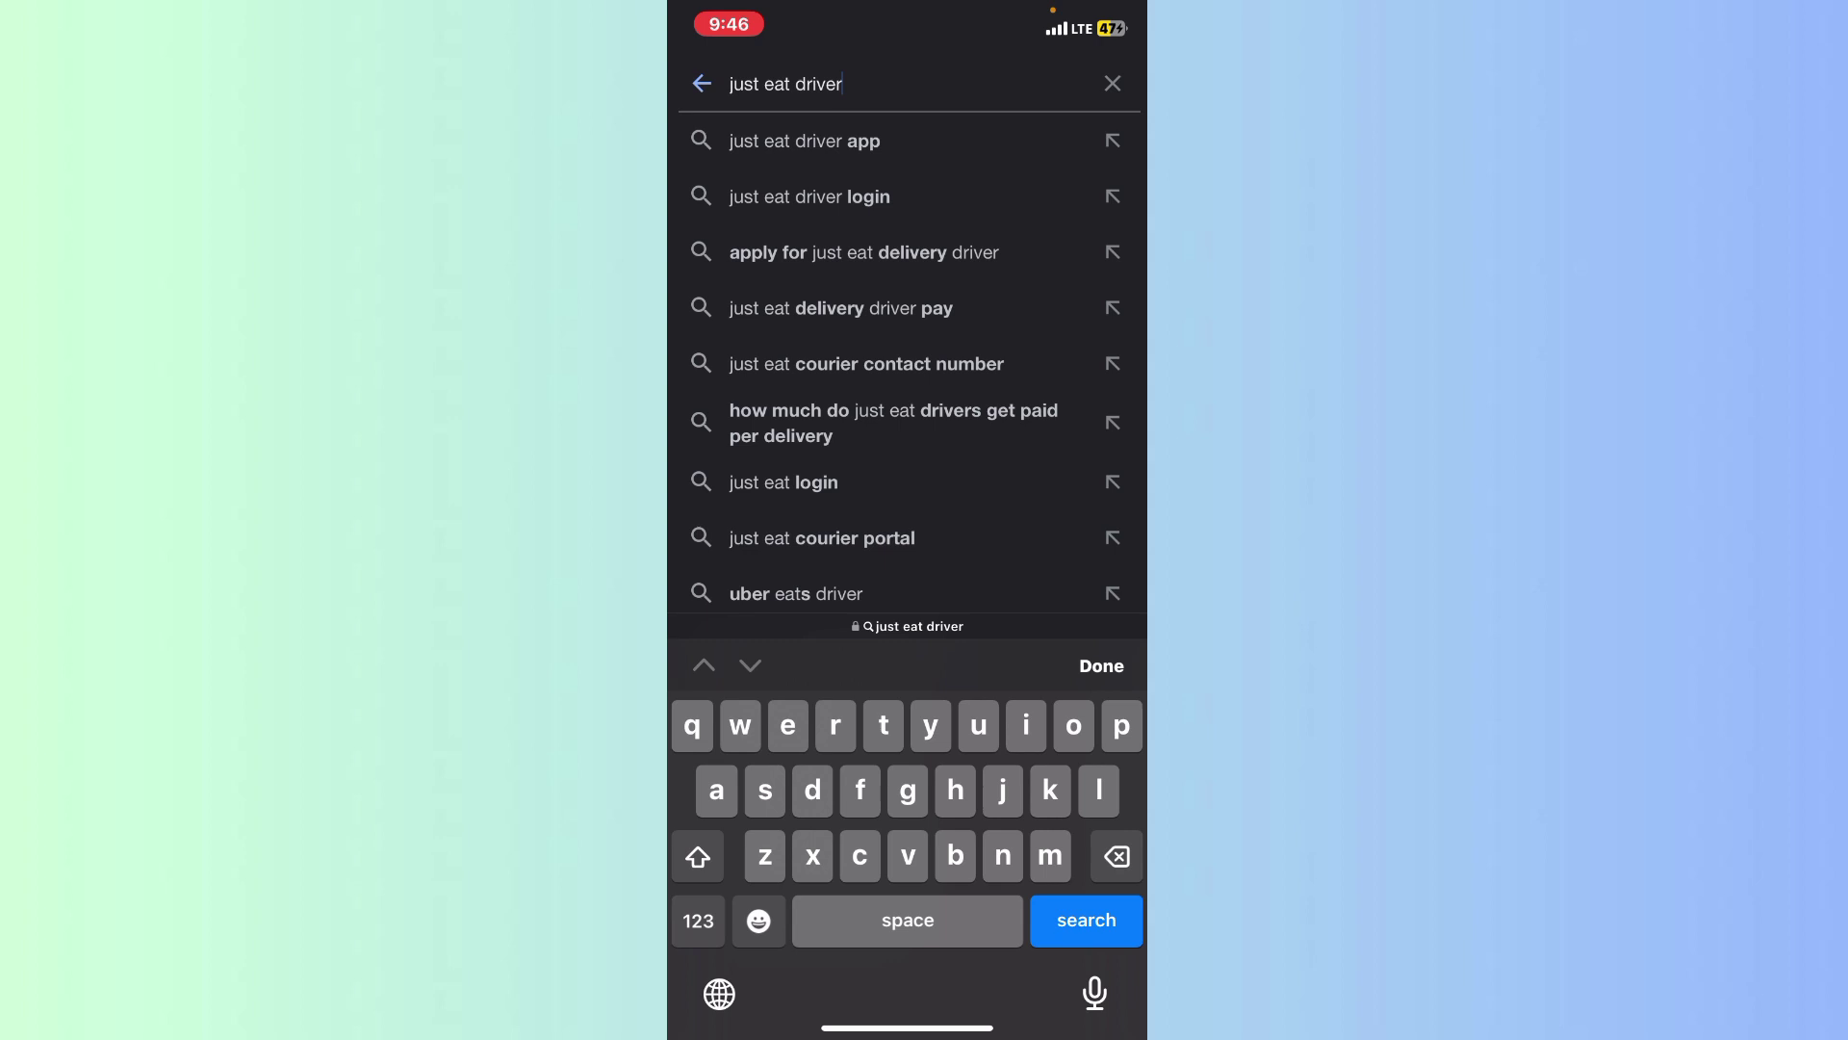
pyautogui.press('Return')
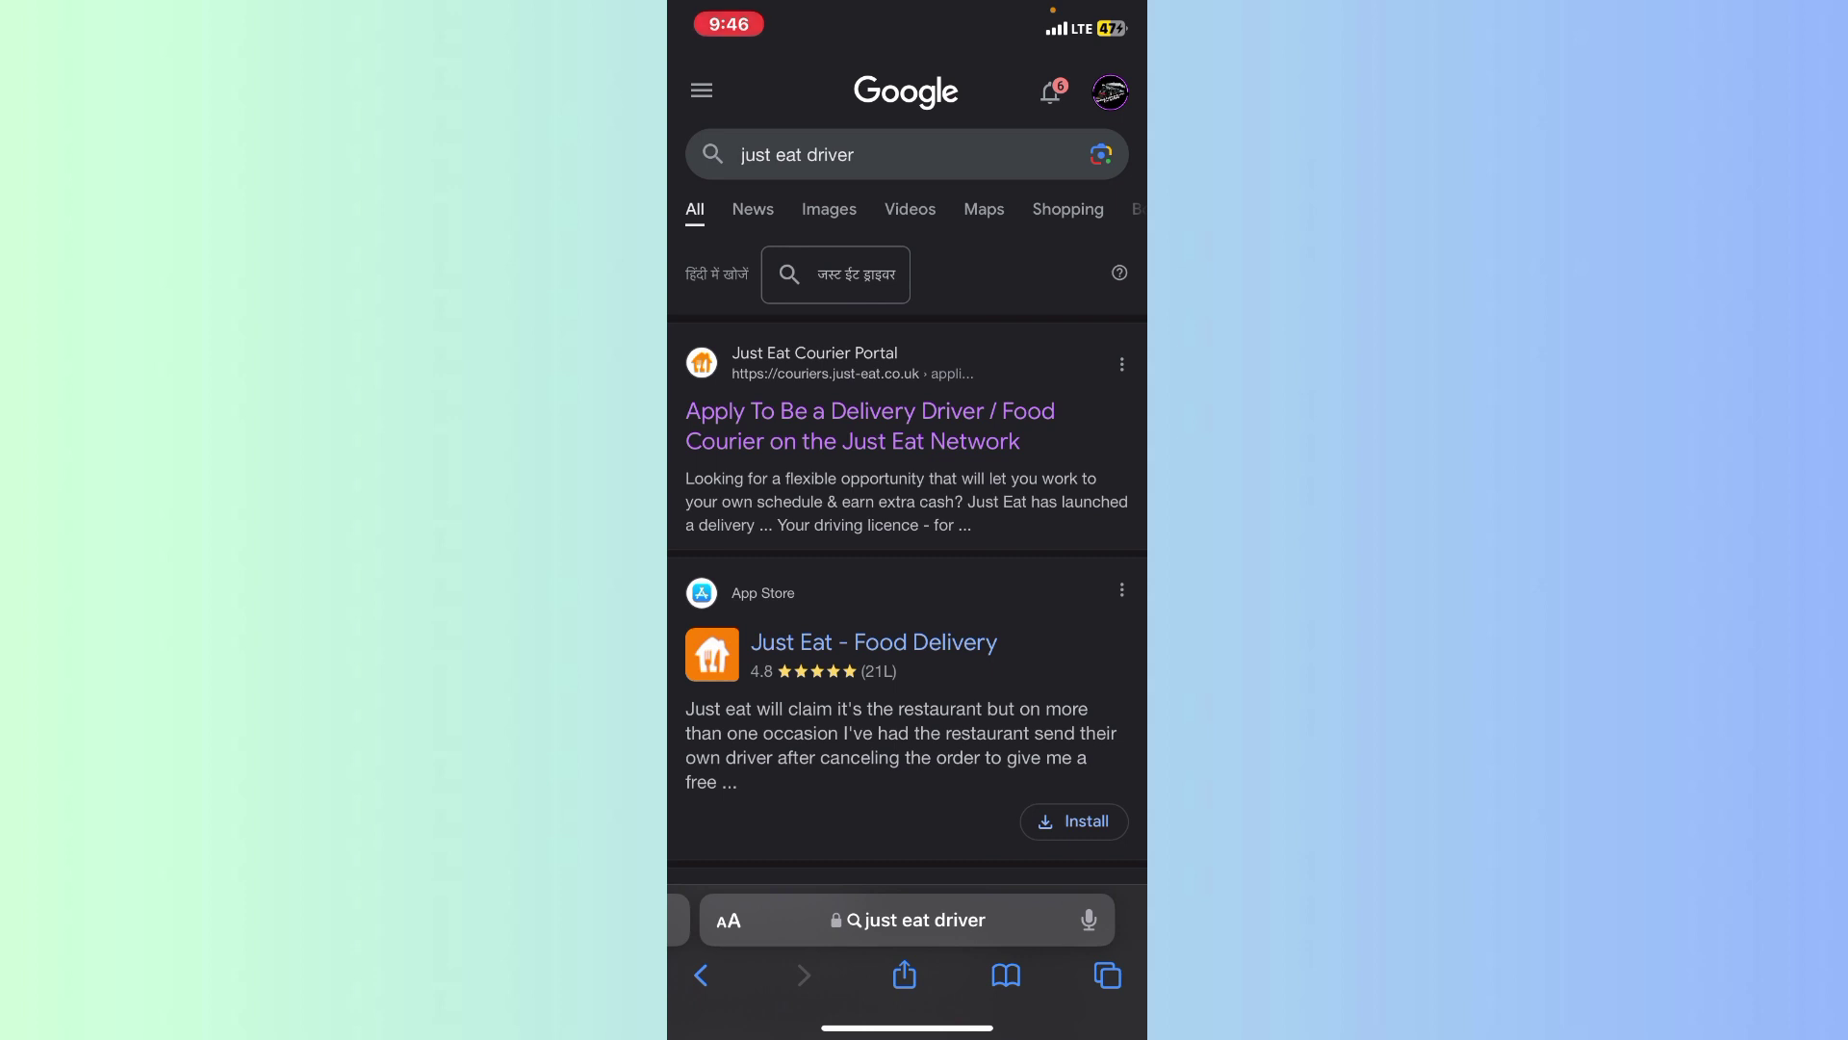
pyautogui.click(869, 426)
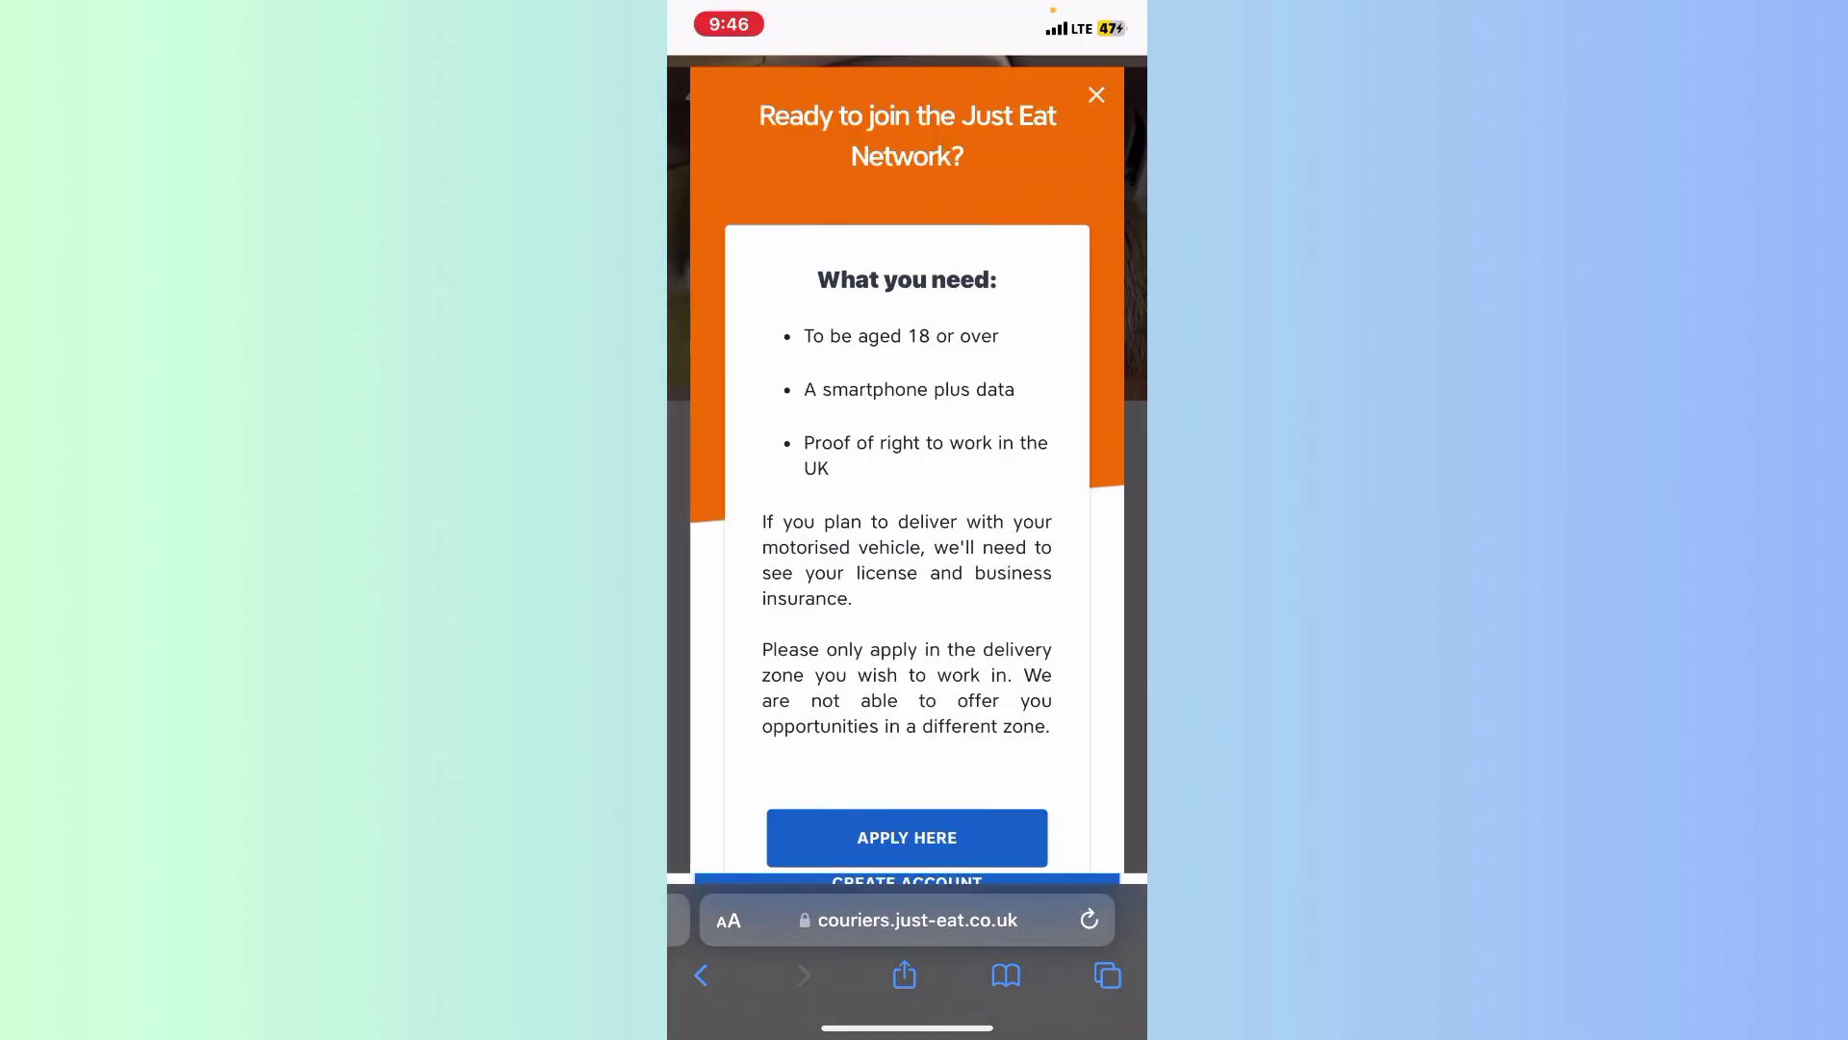
pyautogui.scroll(-2, 907, 507)
pyautogui.scroll(2, 908, 505)
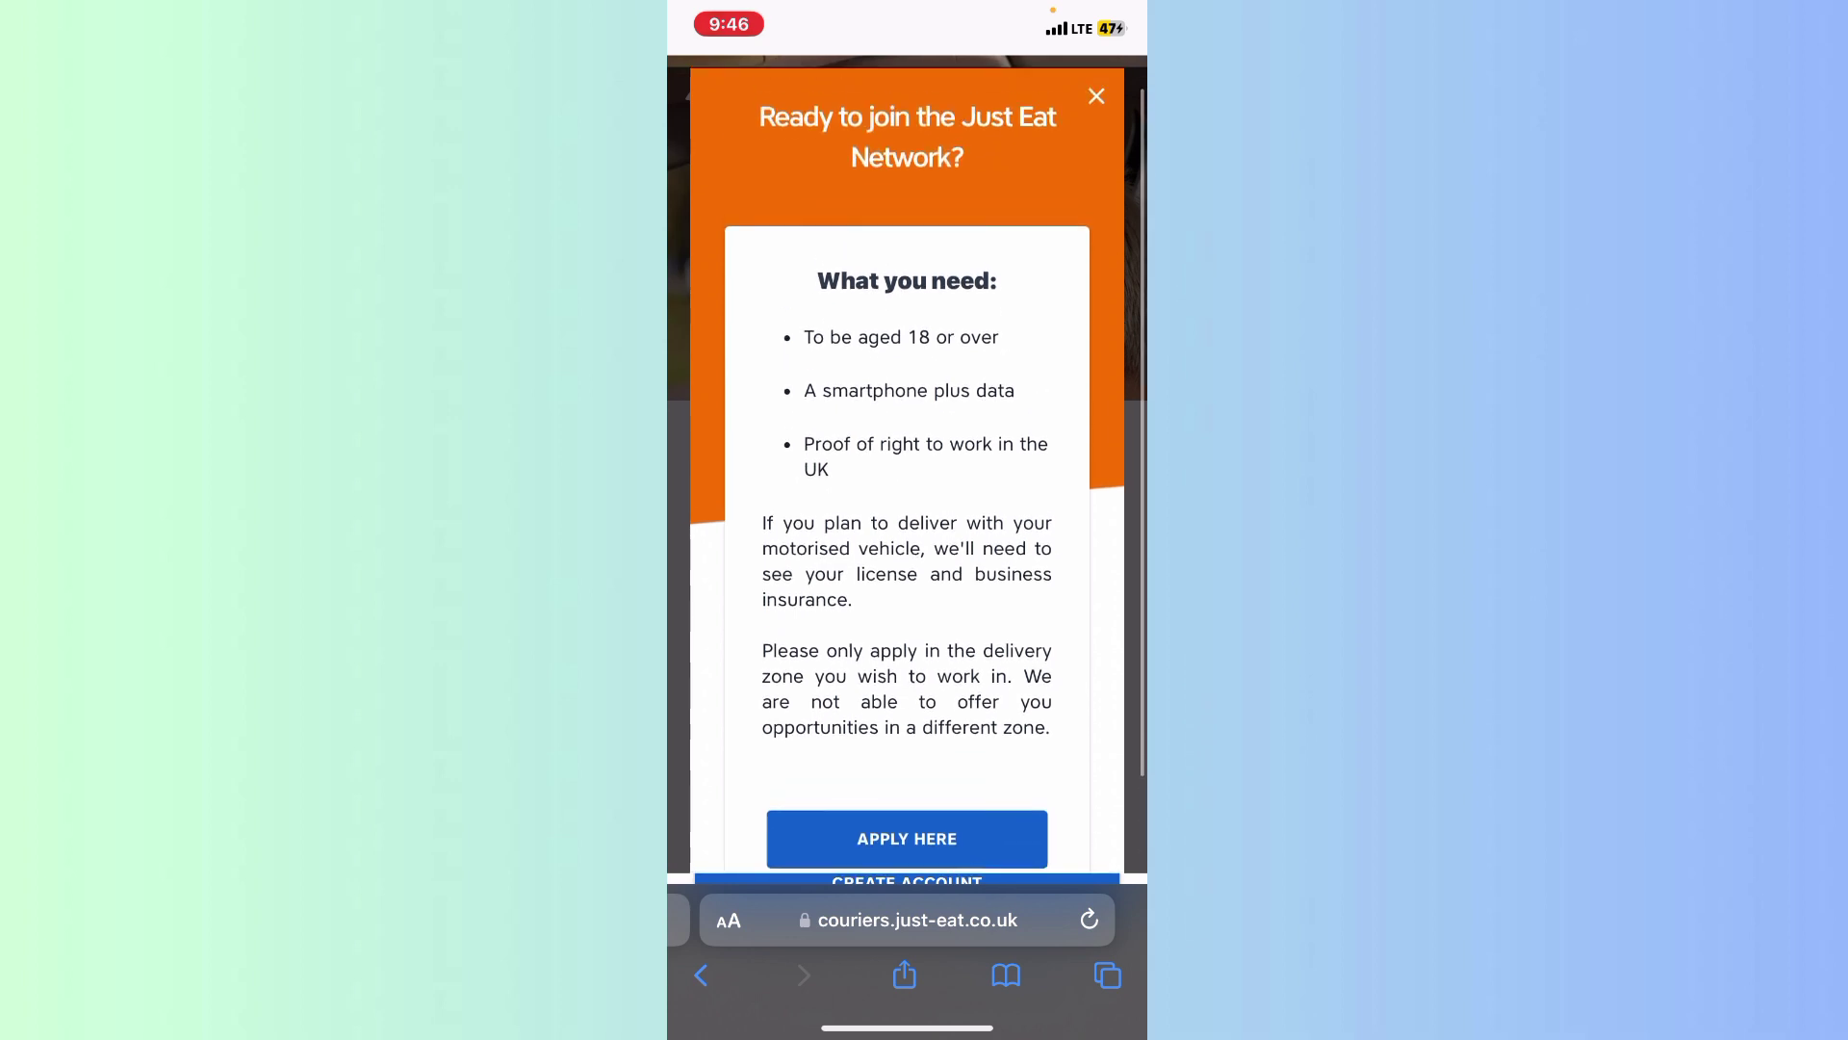
pyautogui.scroll(-1, 908, 505)
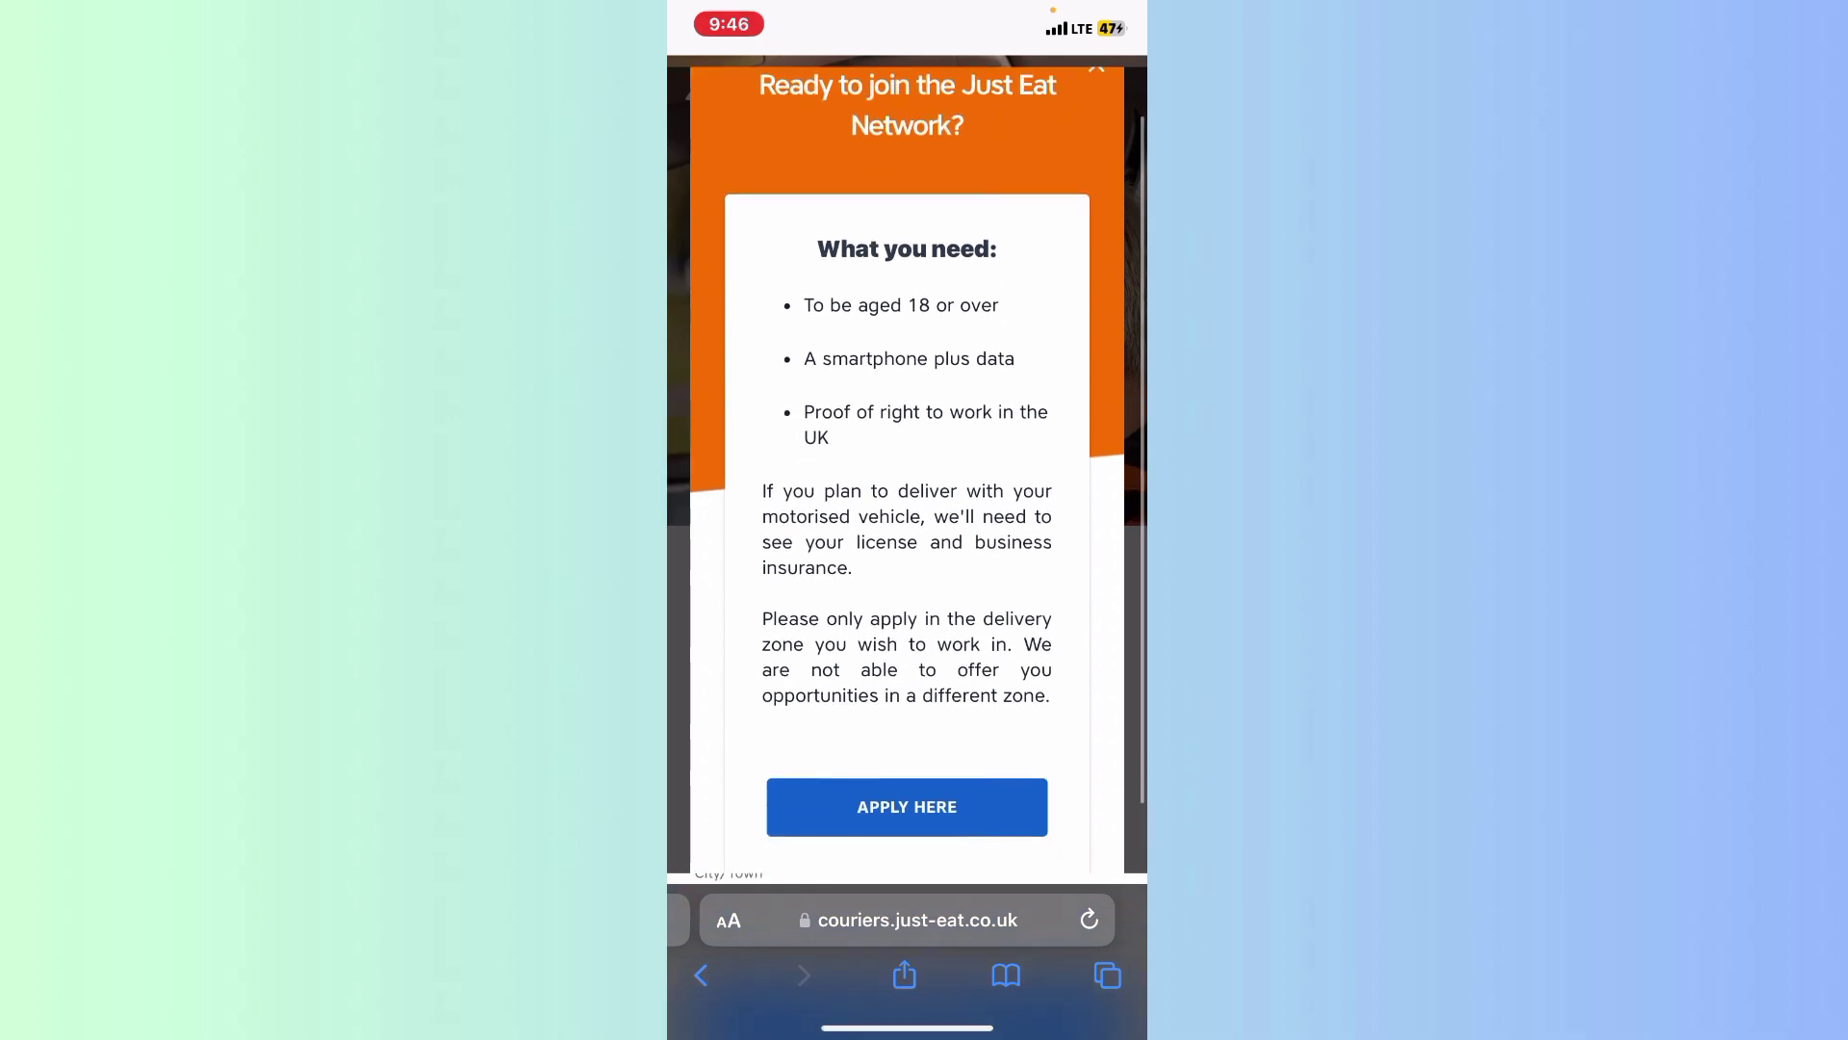
pyautogui.scroll(3, 906, 477)
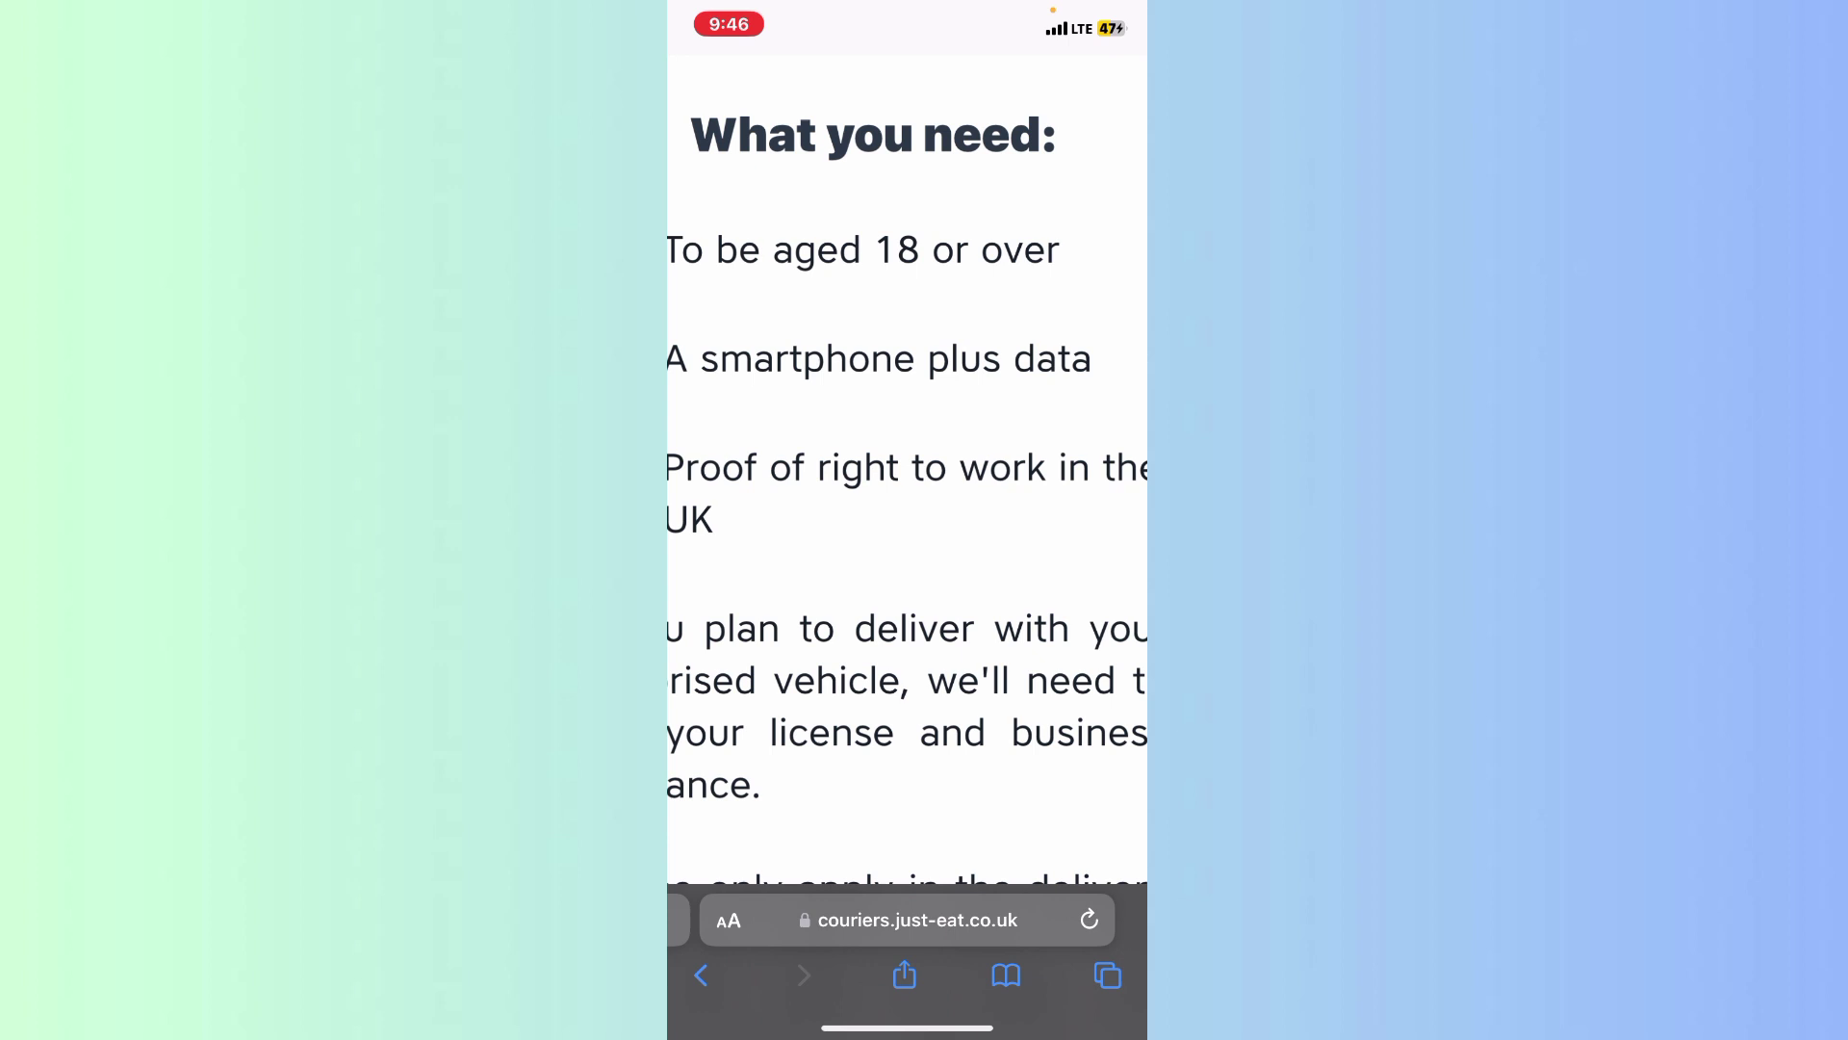
pyautogui.hscroll(-2, 906, 488)
pyautogui.scroll(-3, 906, 476)
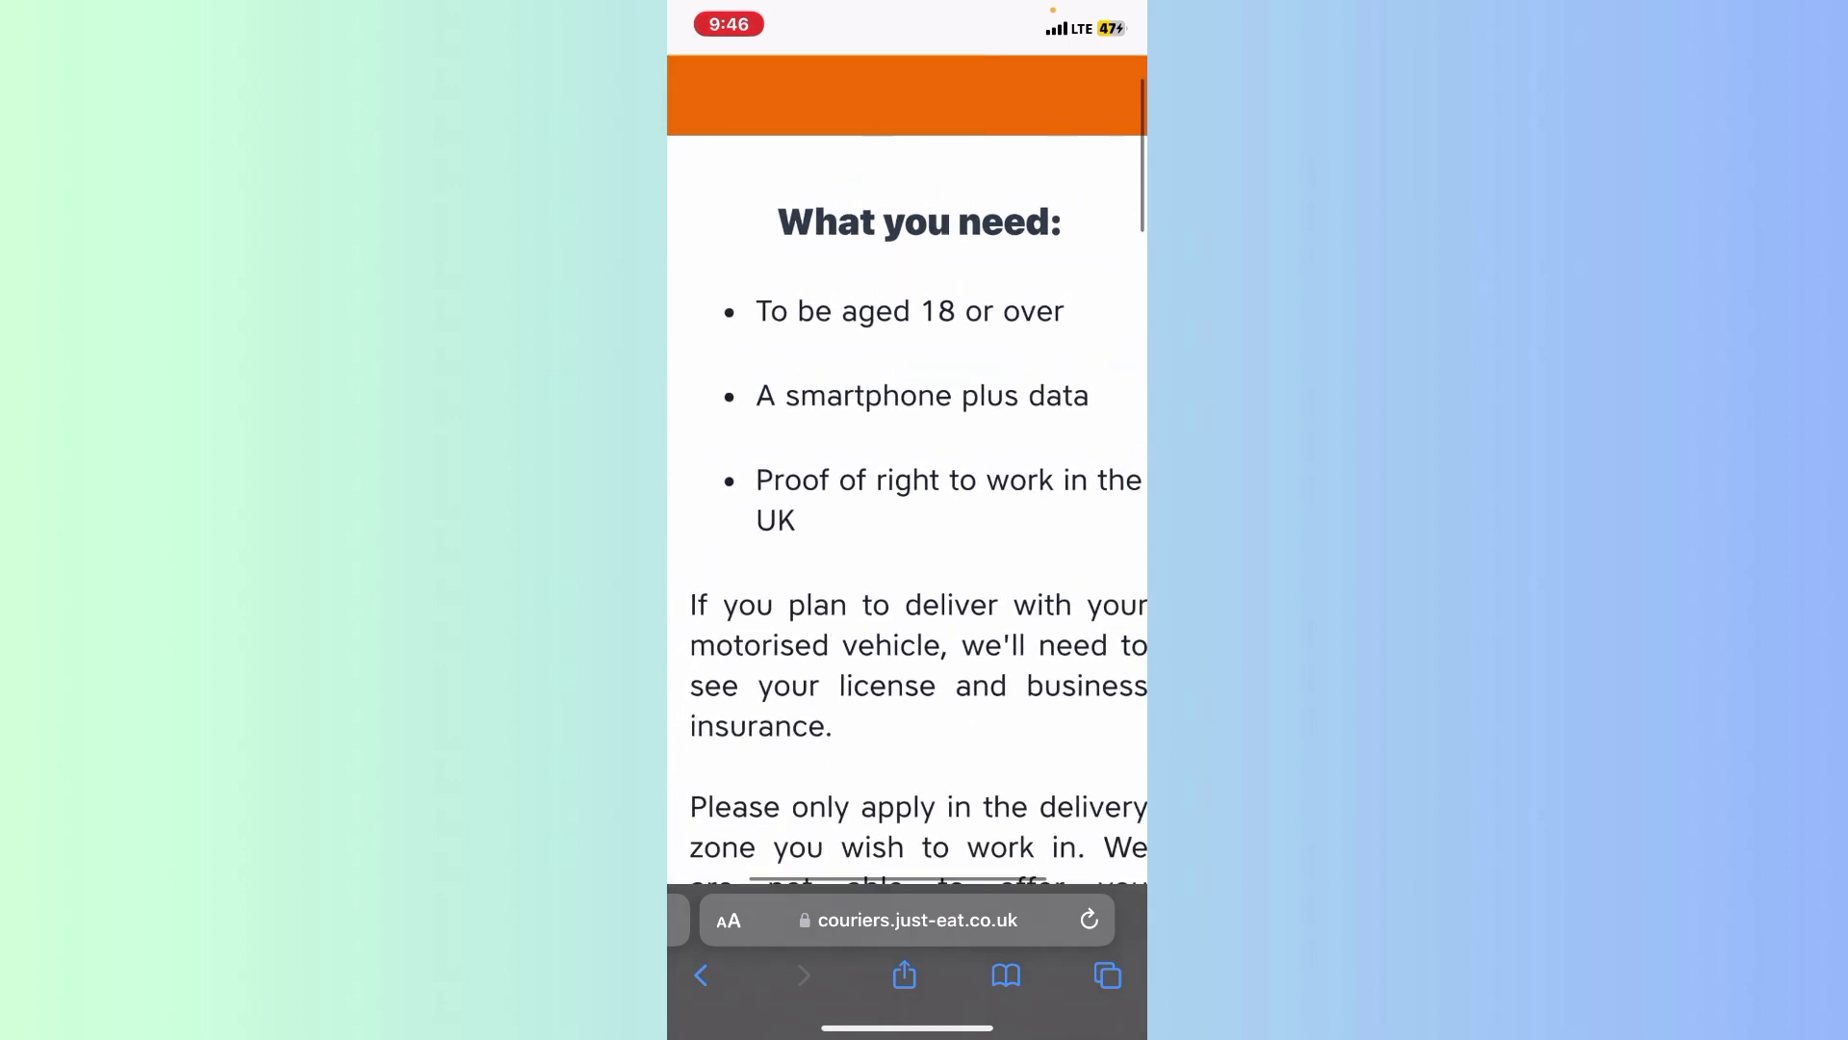
pyautogui.scroll(-3, 906, 476)
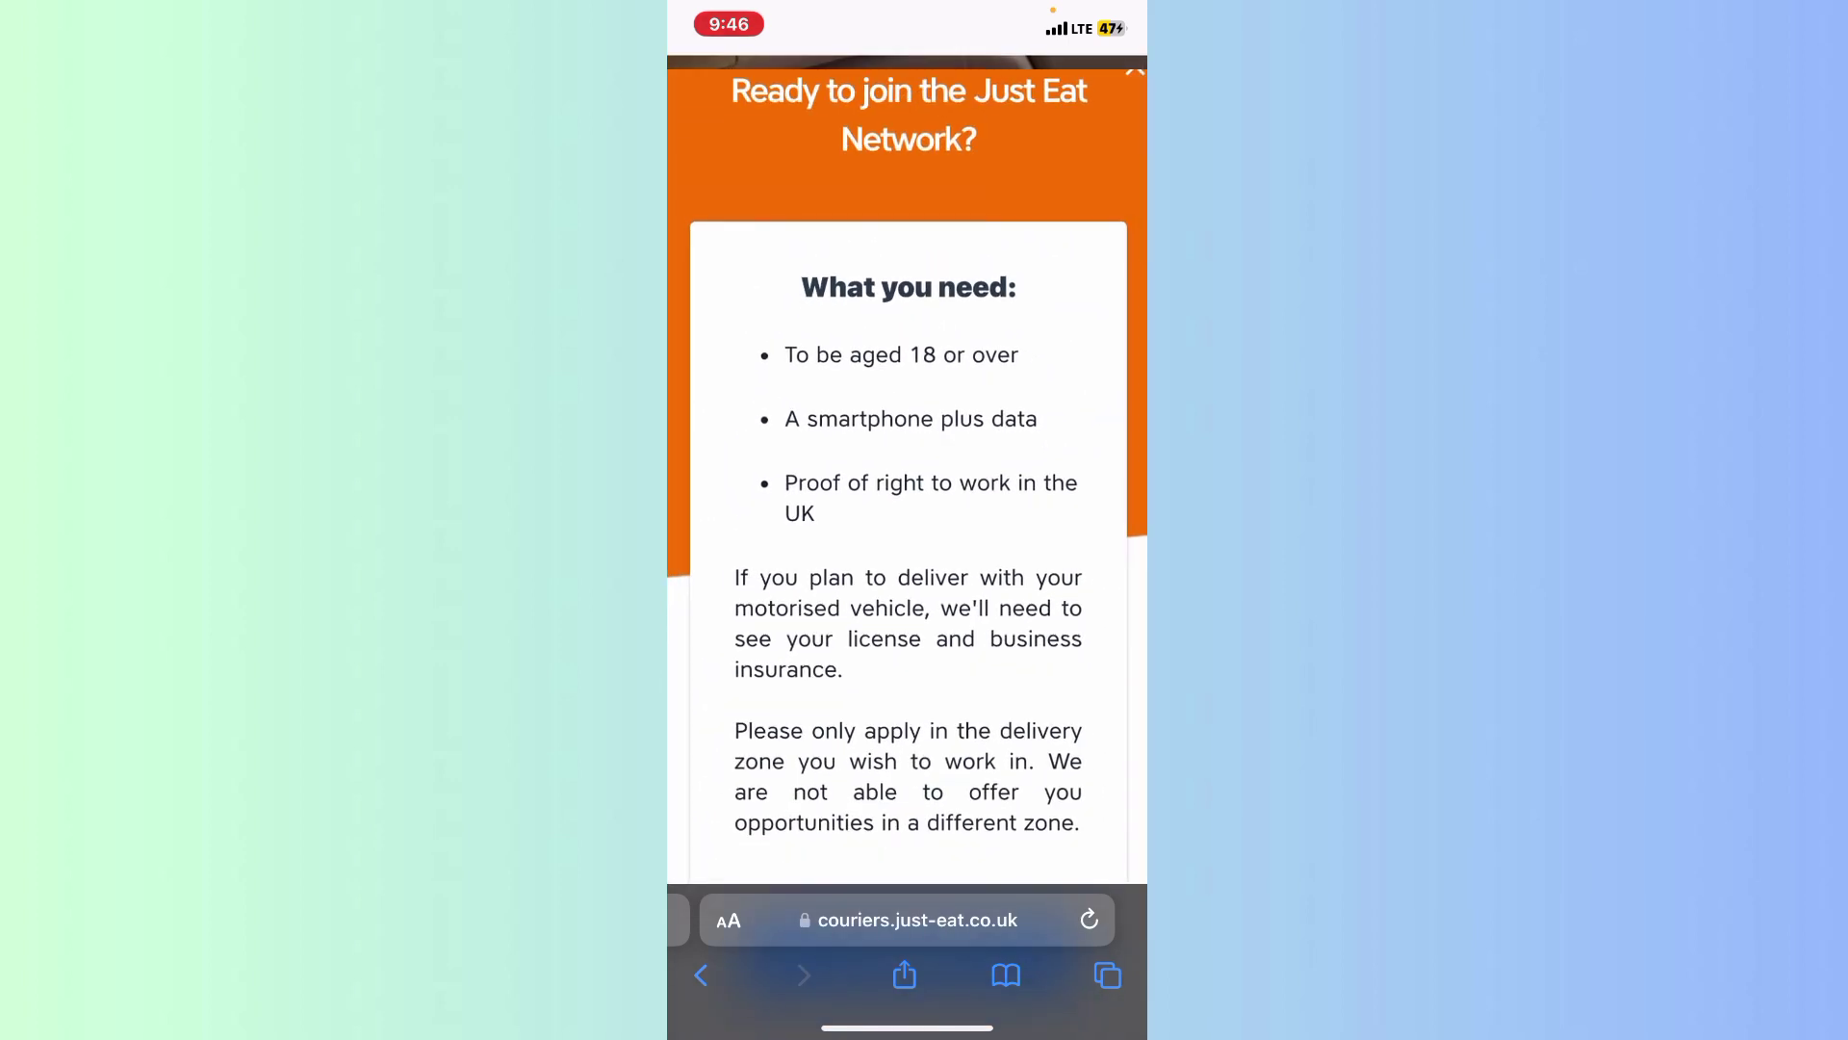
pyautogui.scroll(-2, 907, 476)
pyautogui.scroll(-1, 907, 476)
pyautogui.scroll(1, 907, 491)
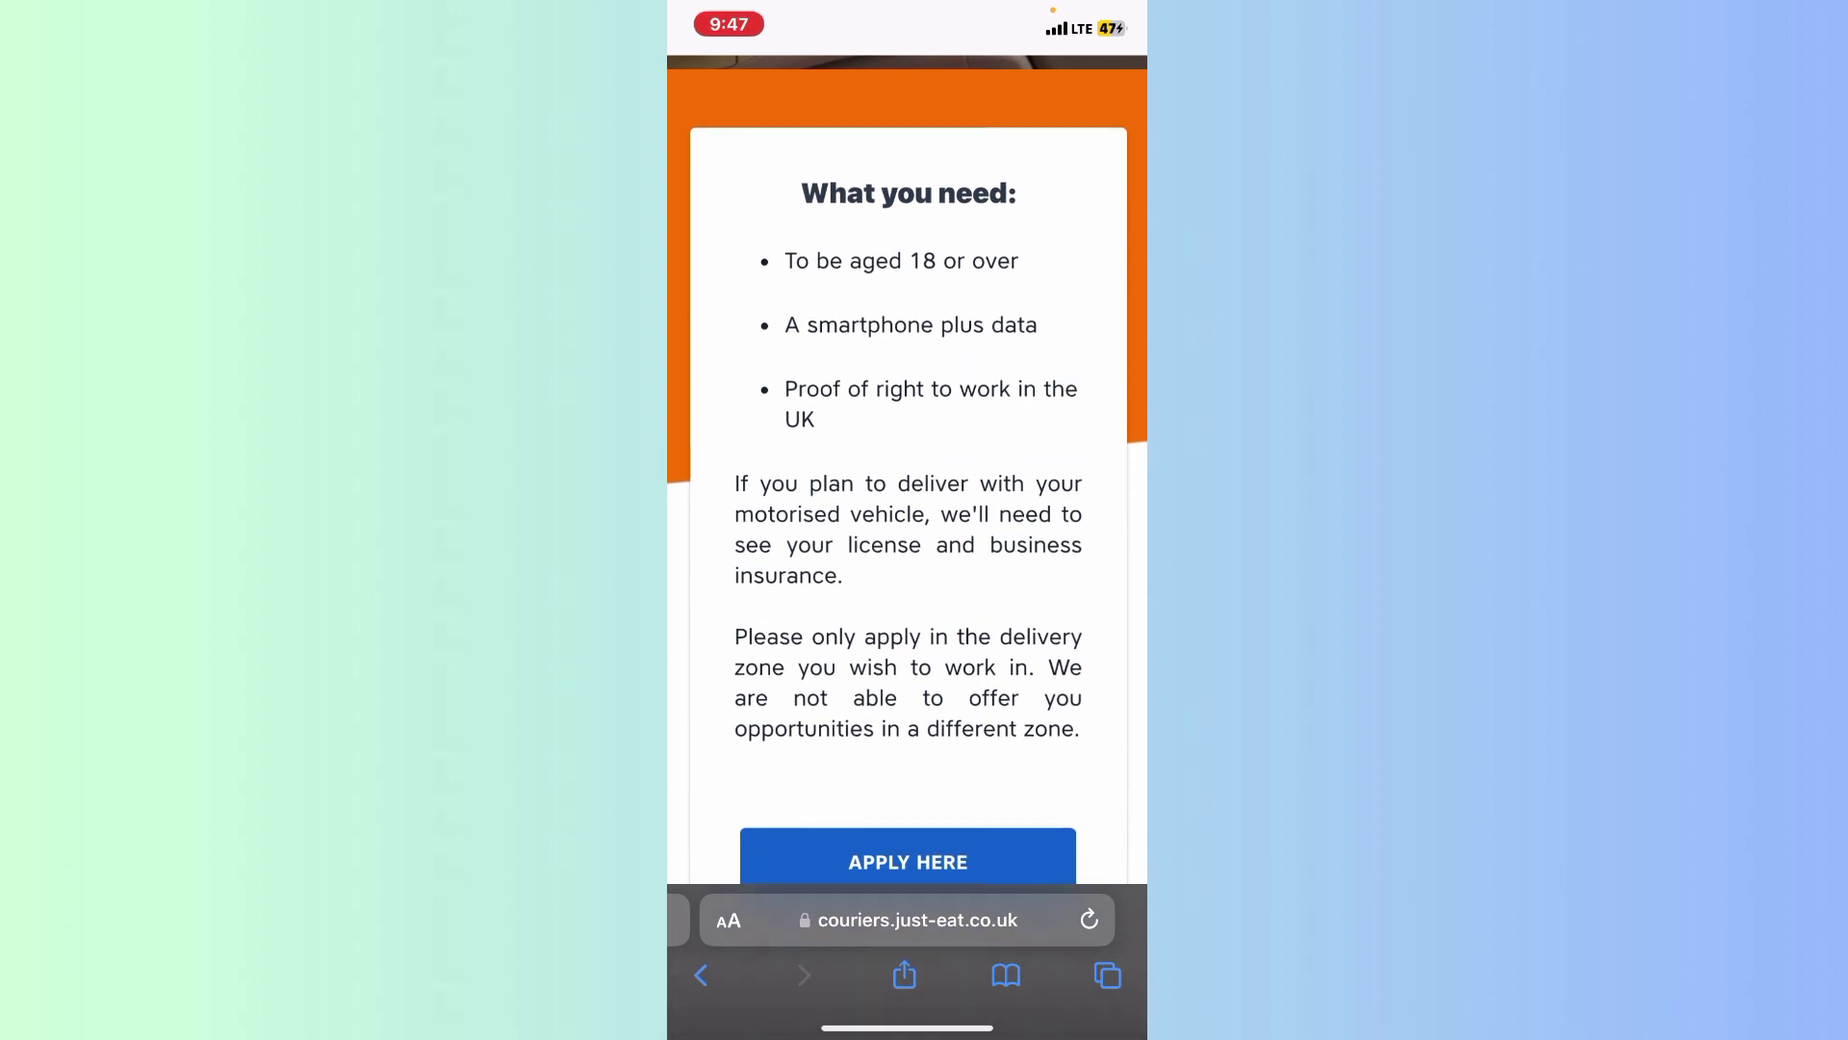
pyautogui.scroll(-2, 906, 477)
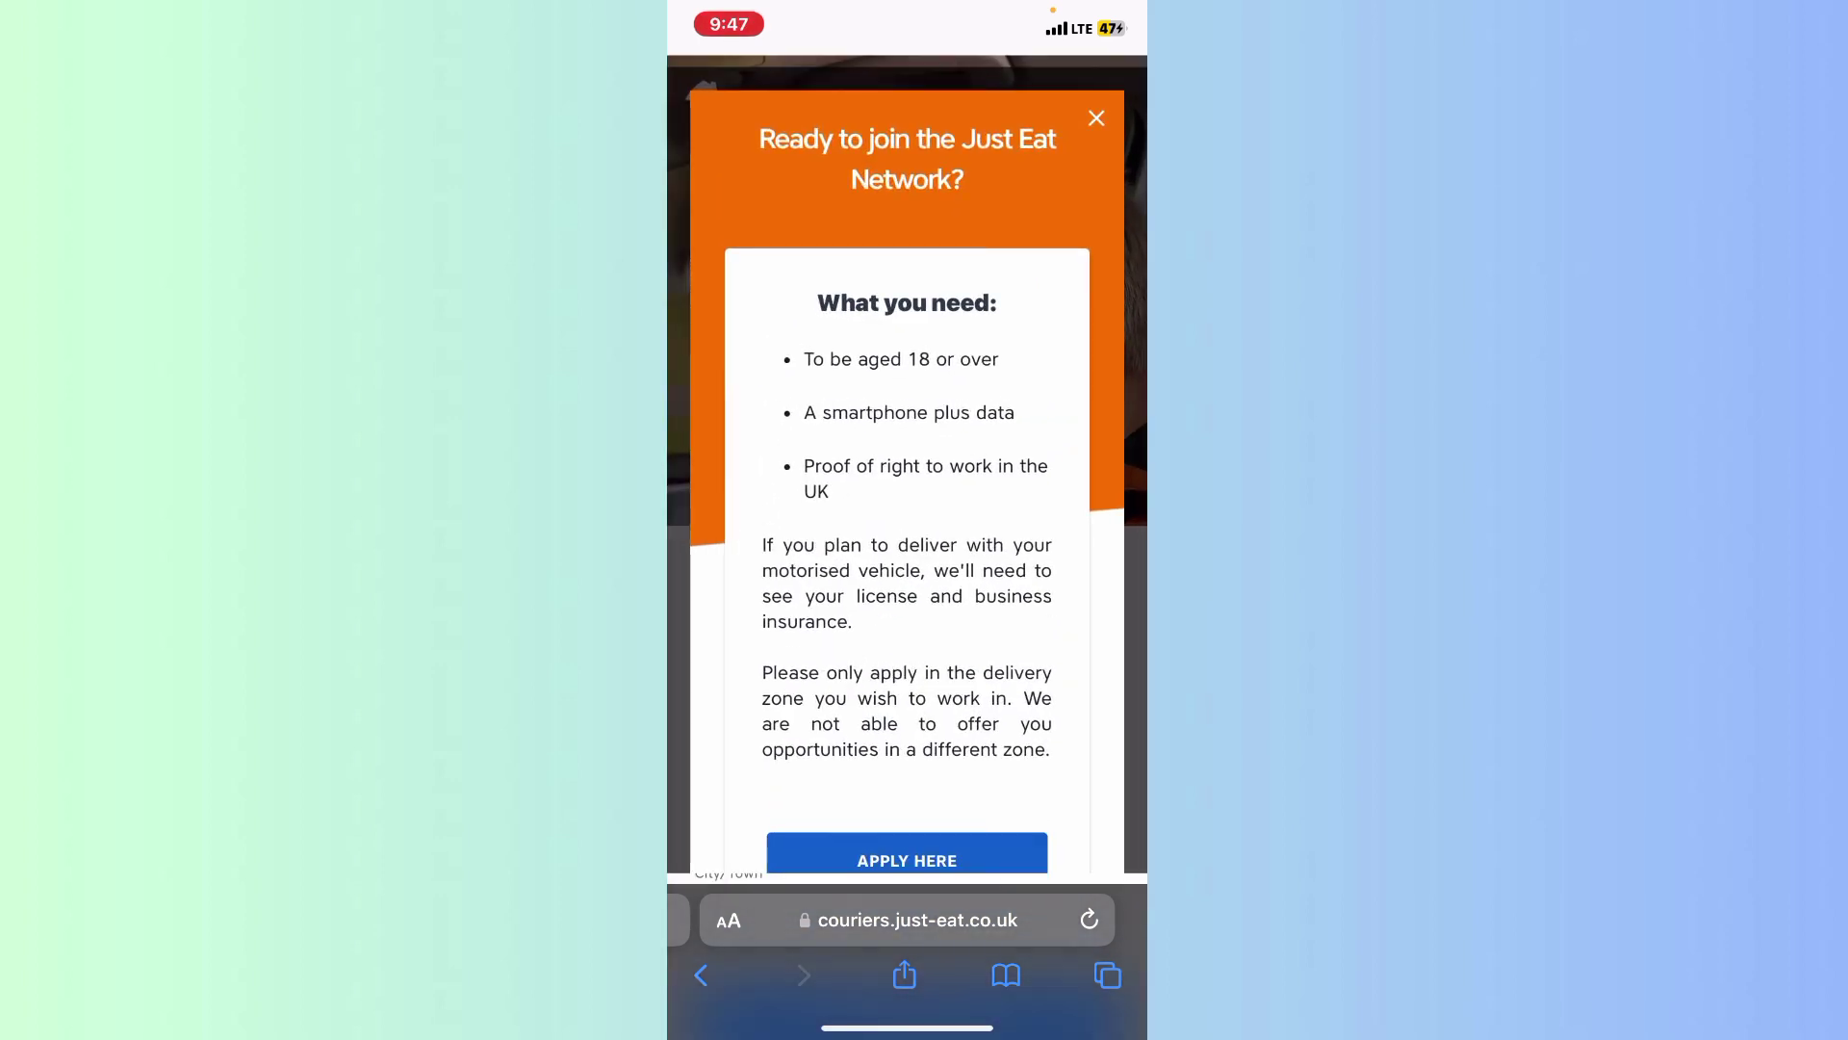
pyautogui.scroll(-1, 907, 476)
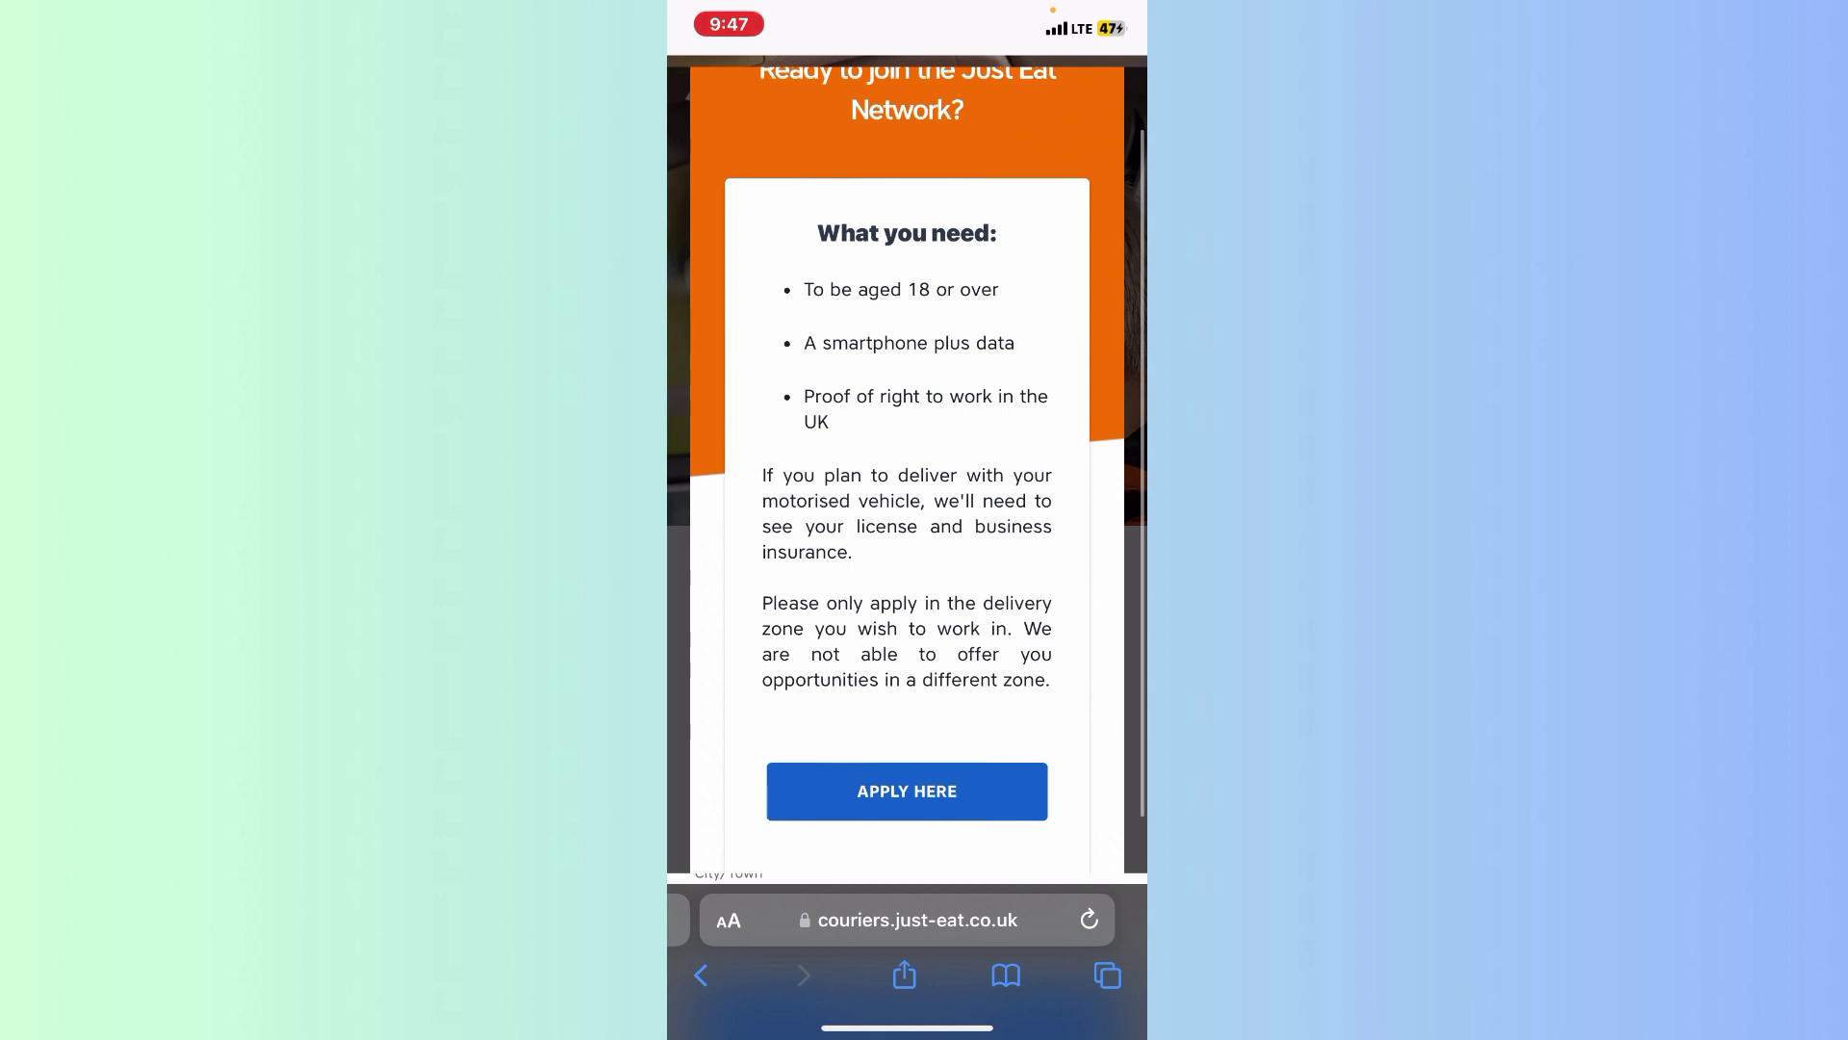
# Go from the requirements card to the sign-up form and autofill first and last names.
pyautogui.click(907, 791)
pyautogui.scroll(-2, 907, 578)
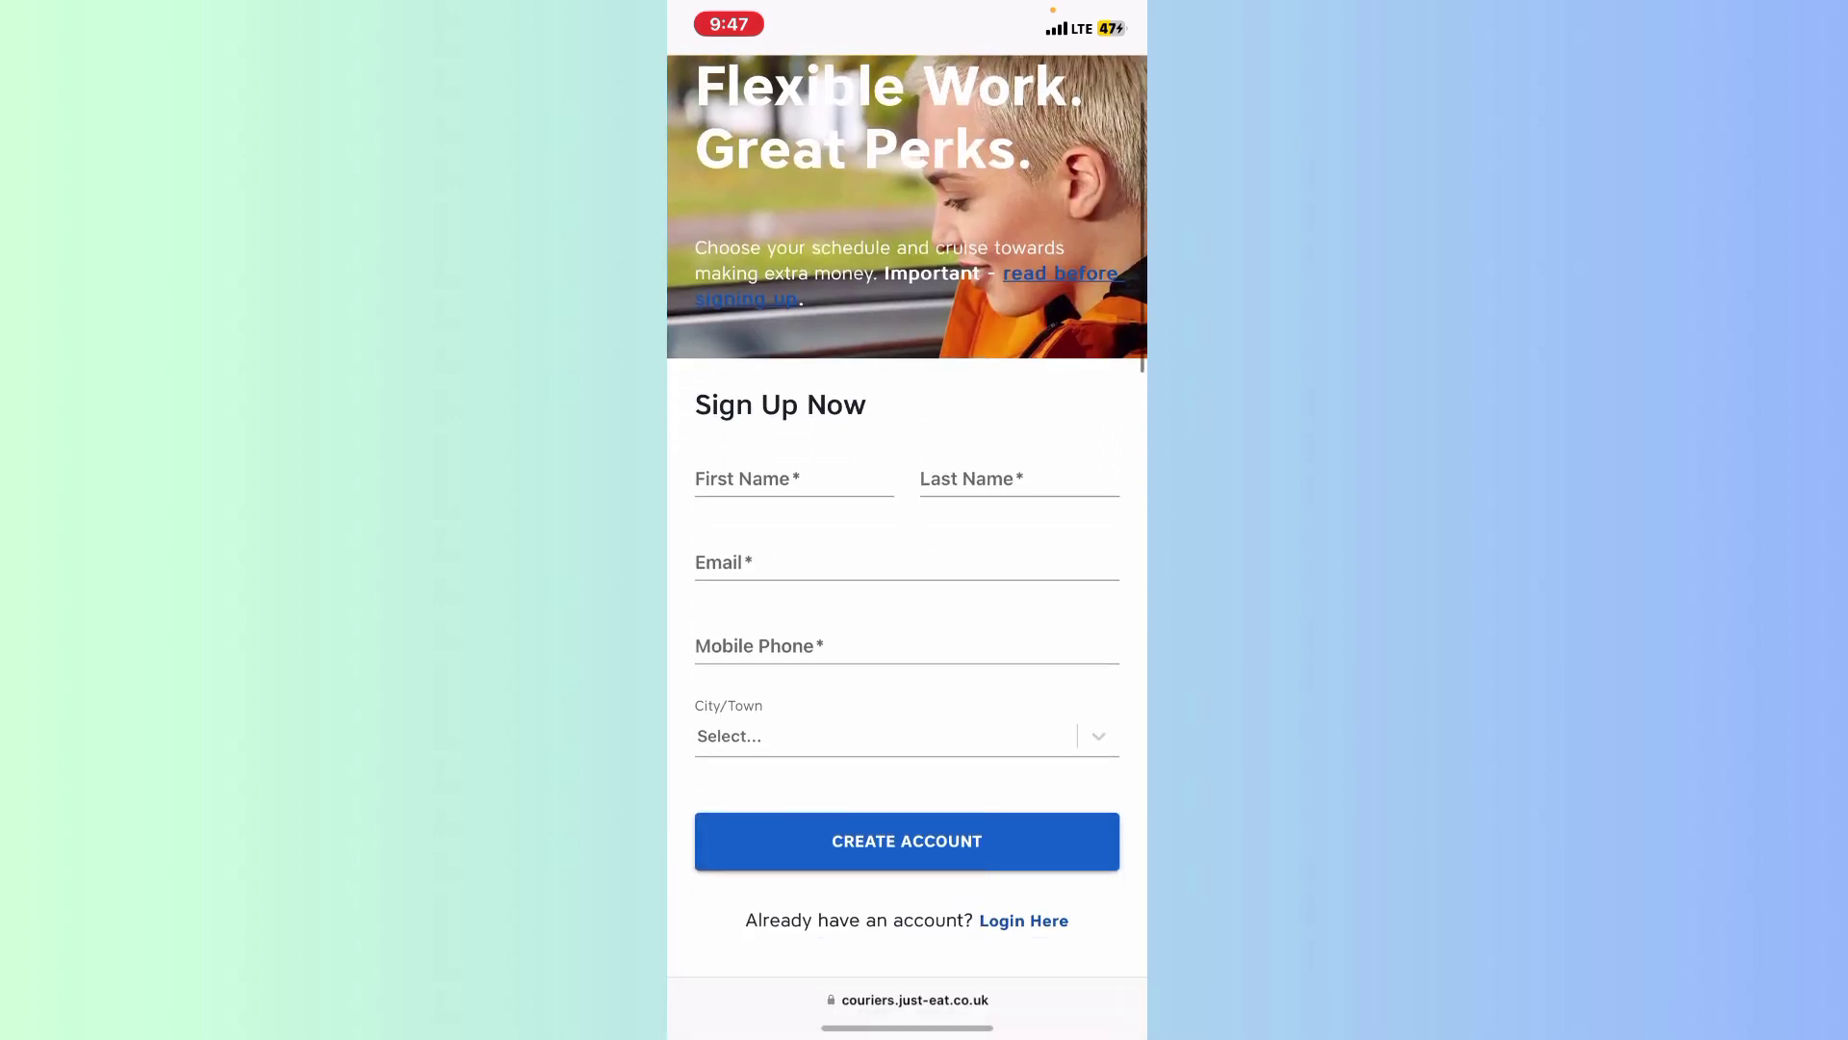
pyautogui.click(792, 477)
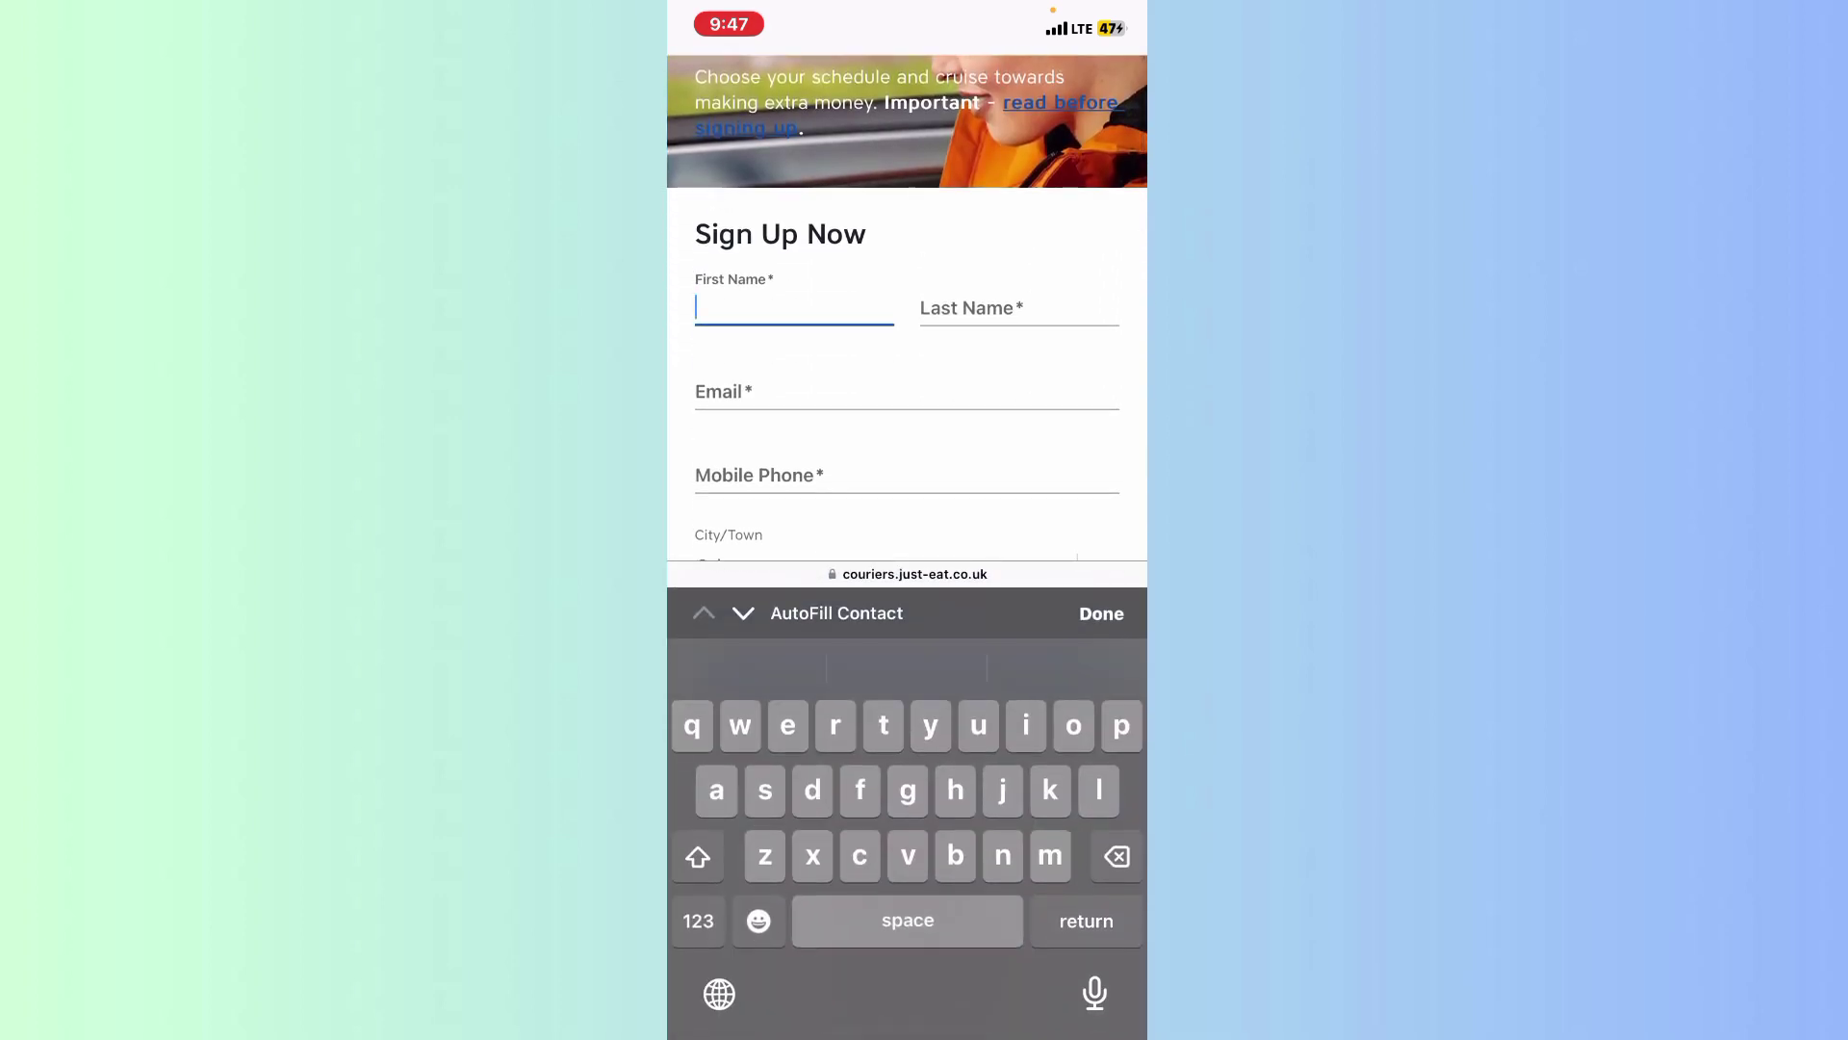
pyautogui.click(907, 668)
# Enter a partial email address and choose Abingdon as the City/Town.
pyautogui.click(907, 667)
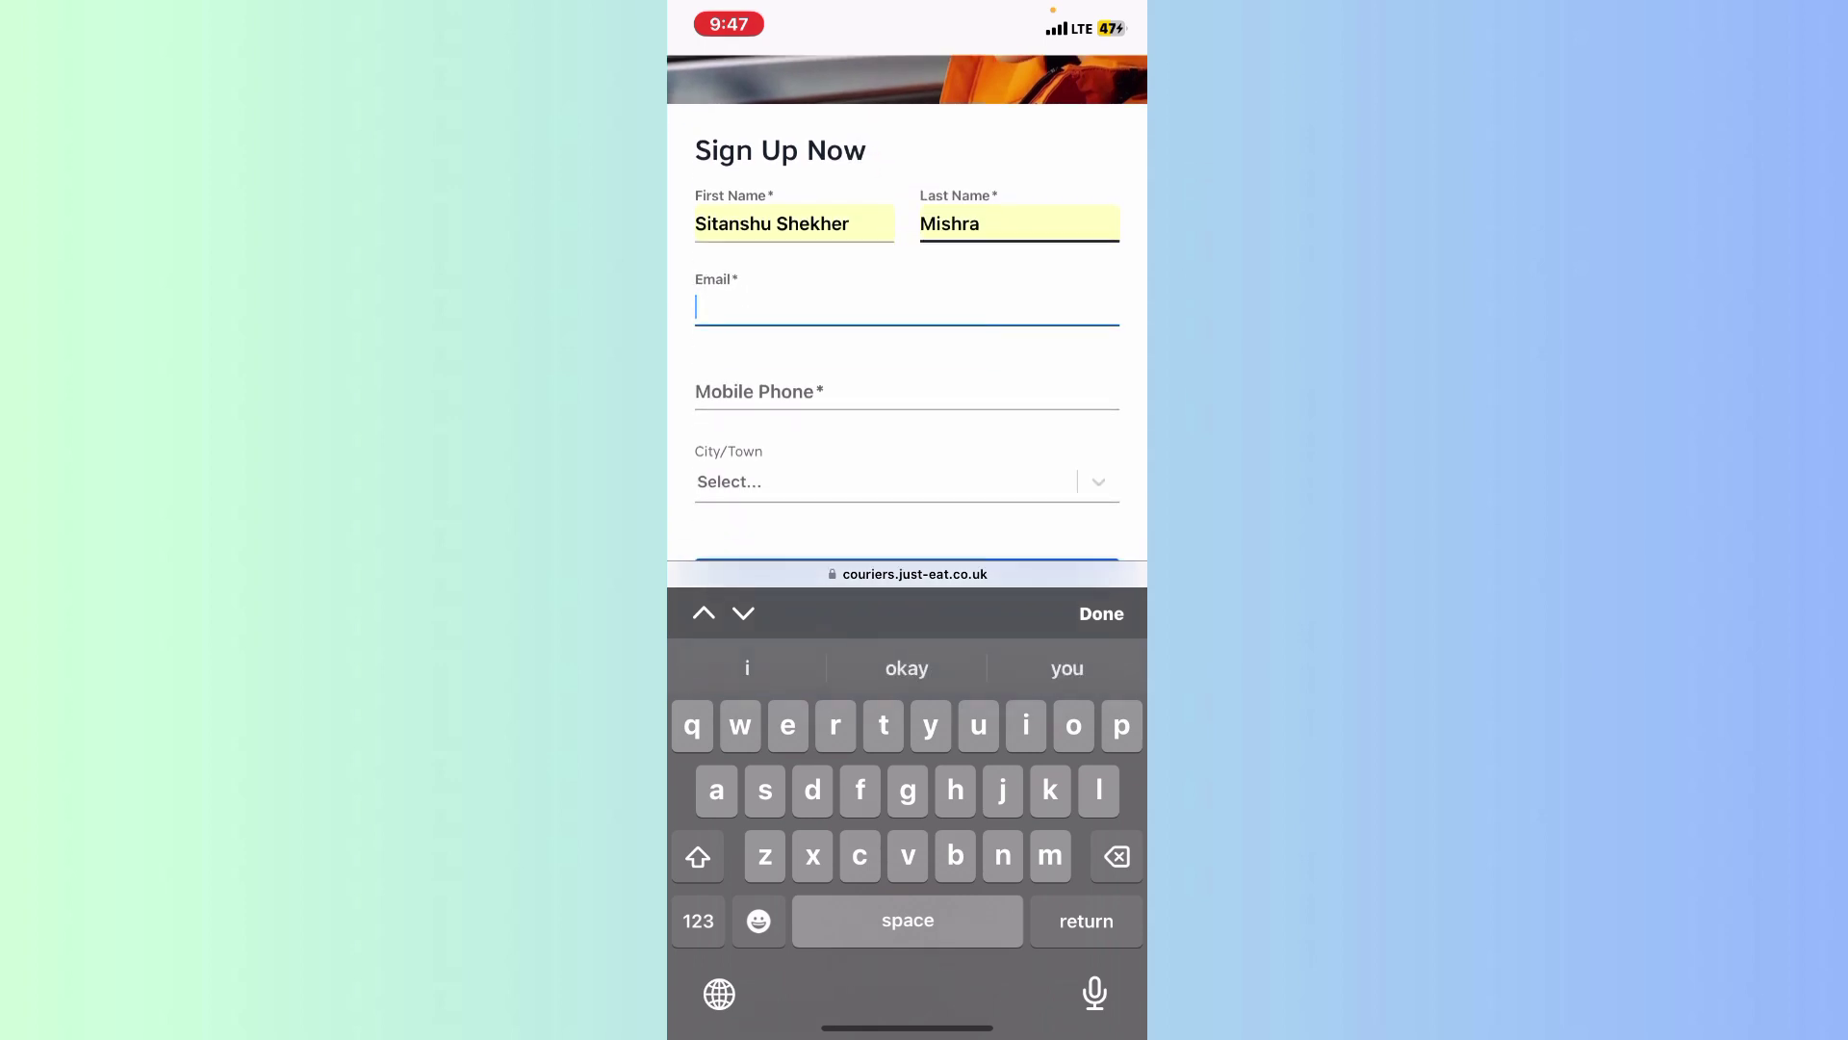
pyautogui.write('tr')
pyautogui.click(742, 612)
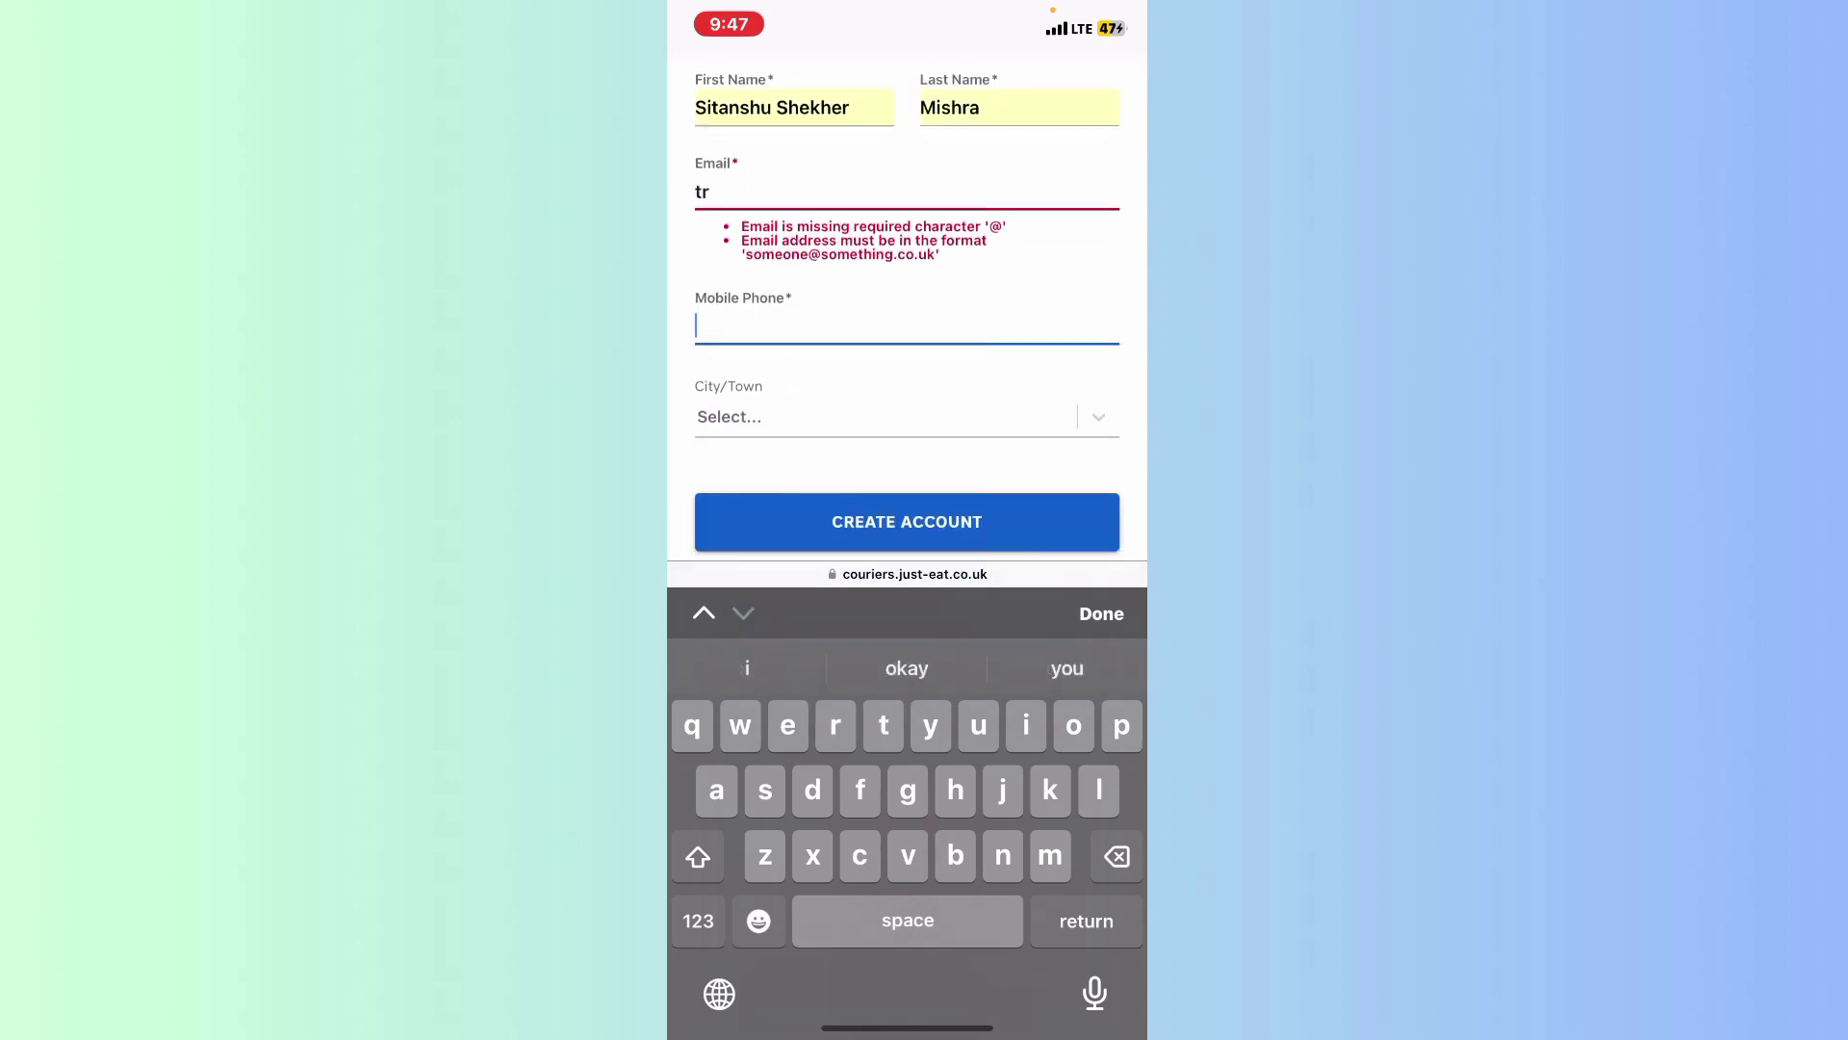
pyautogui.click(742, 612)
pyautogui.click(908, 491)
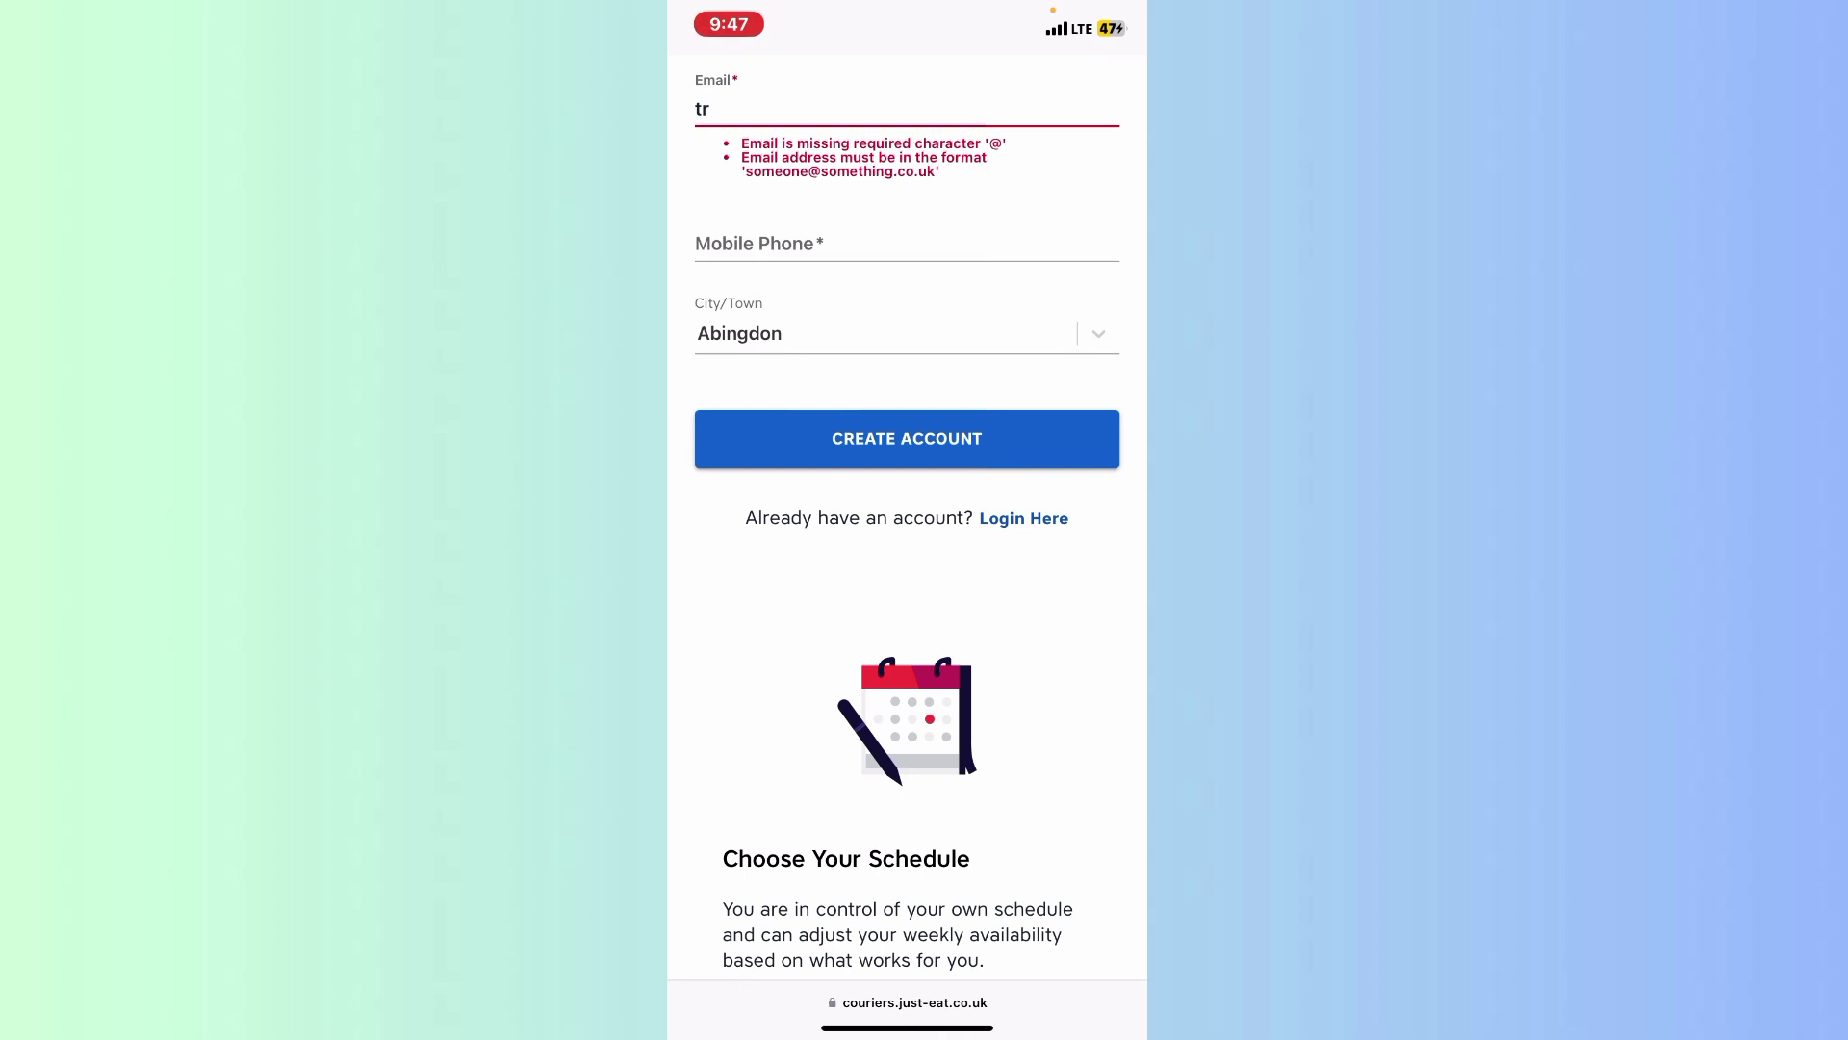
pyautogui.scroll(5, 908, 520)
pyautogui.scroll(-10, 908, 520)
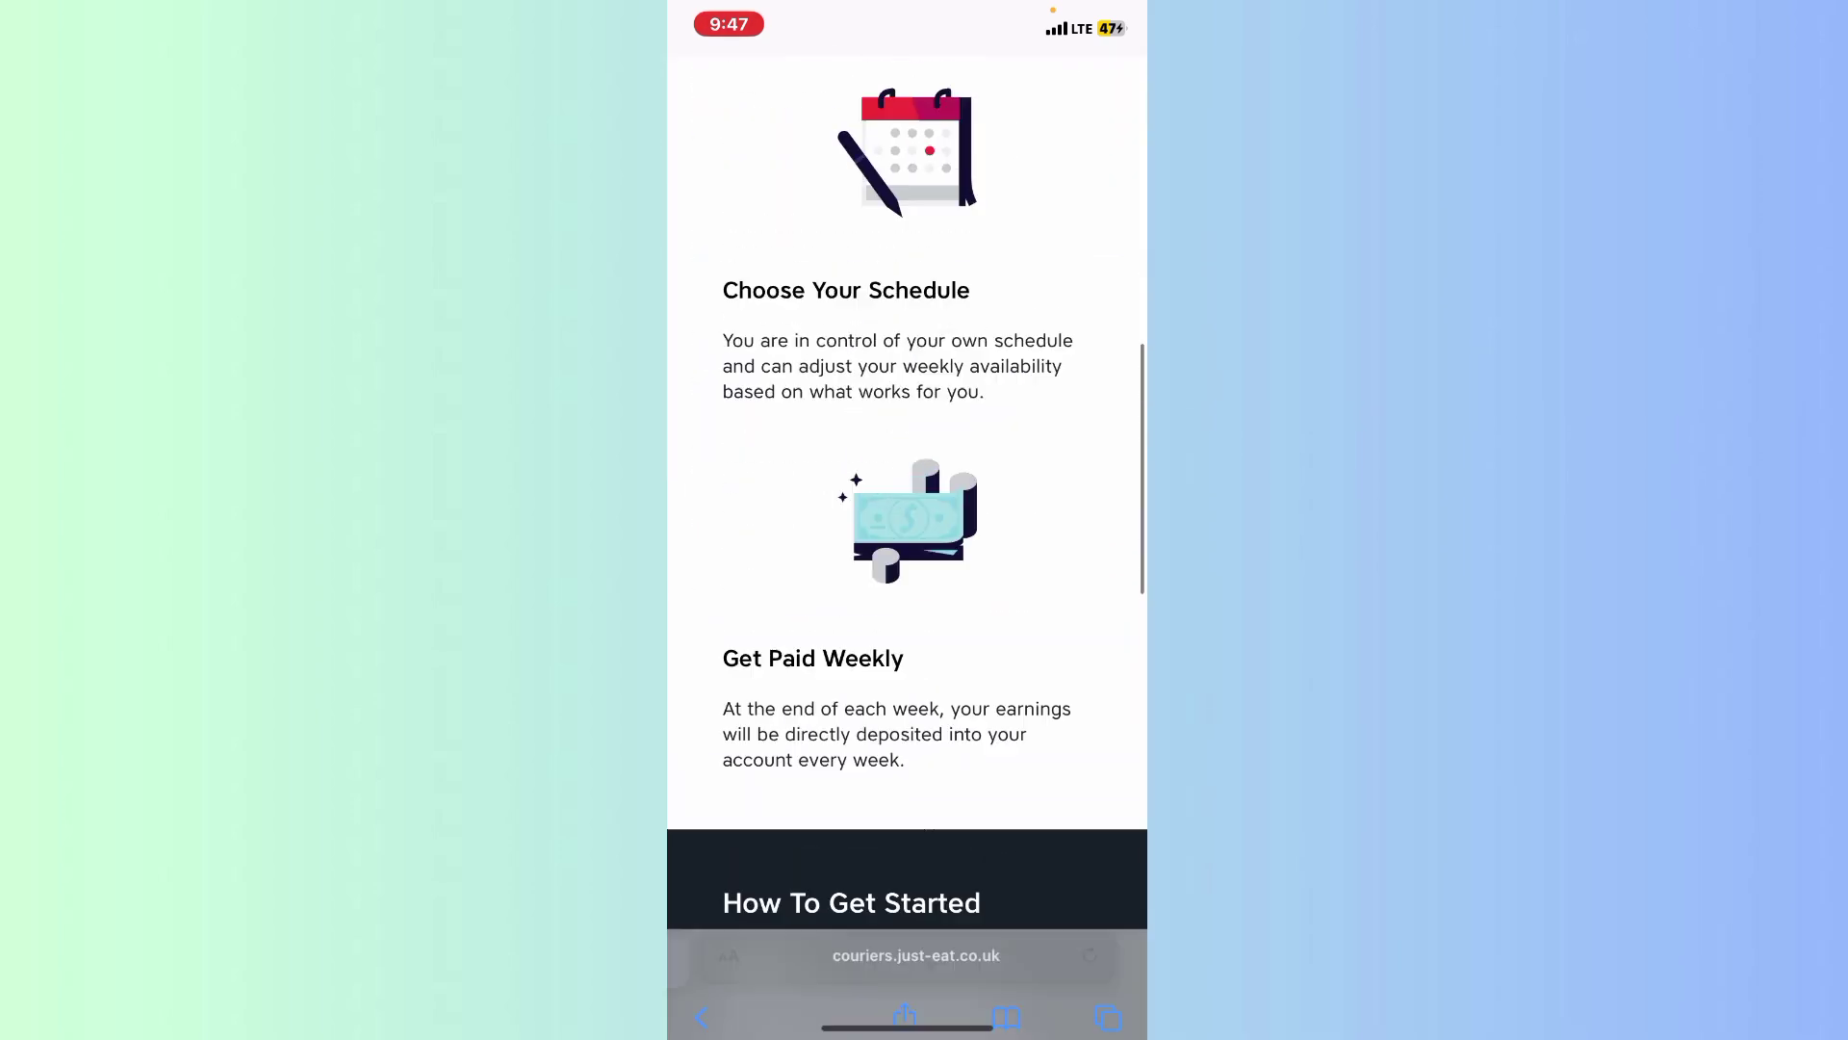
pyautogui.scroll(2, 908, 520)
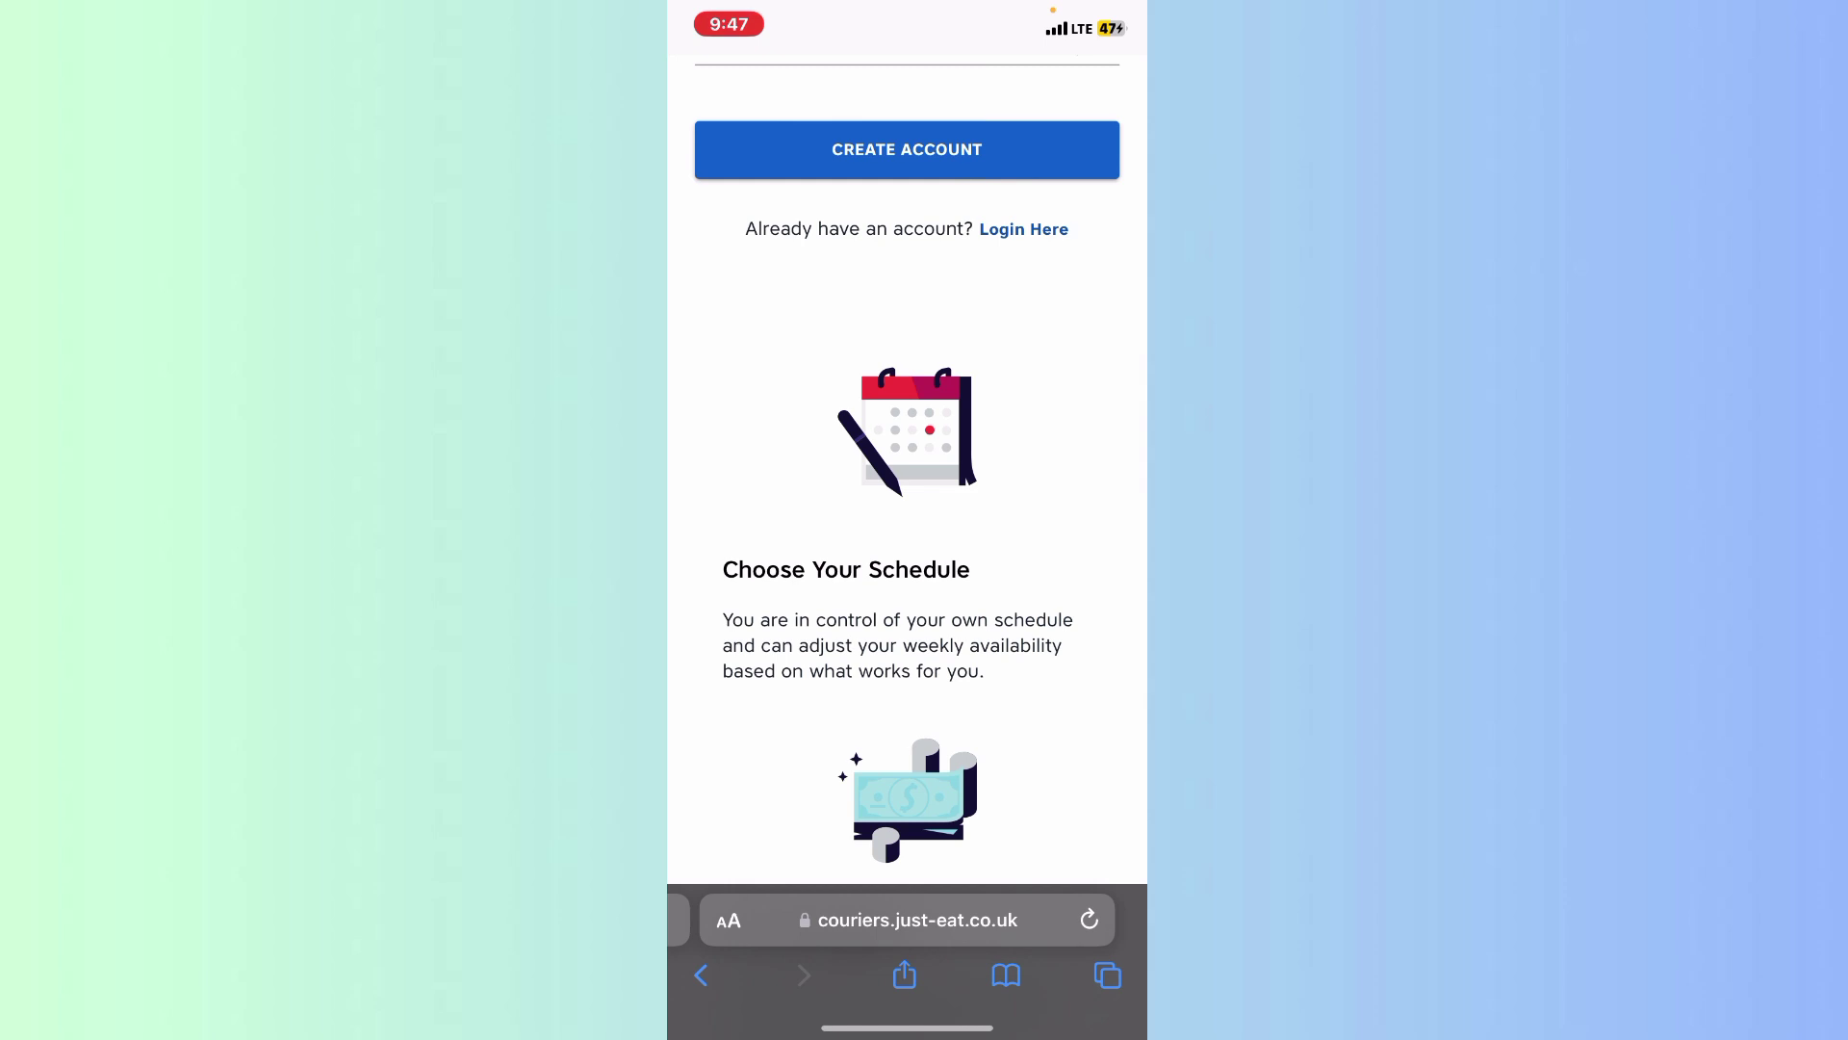